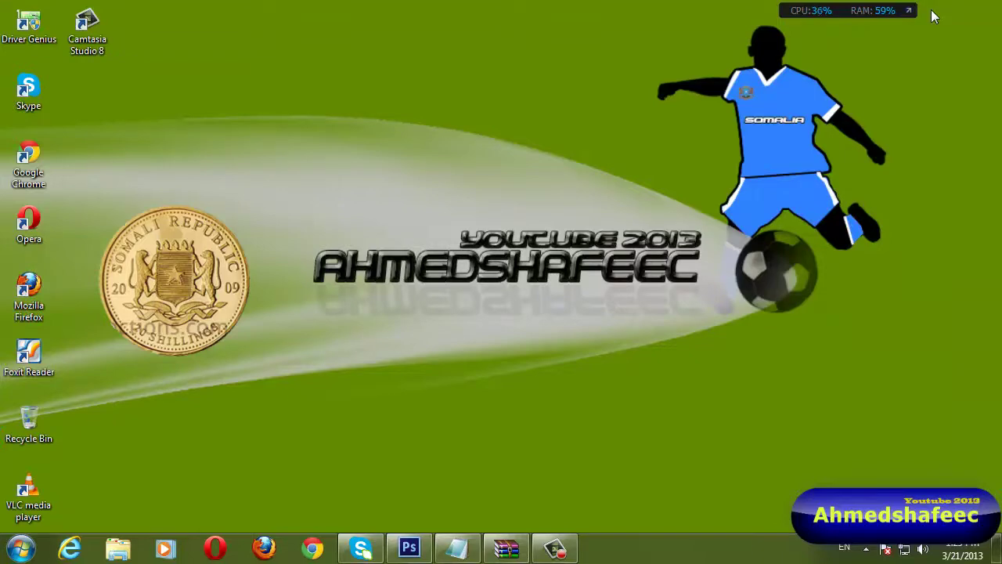
- Move Shape 2, Layer 3, Layer 4 and Shape 3 into Group 1
{"action": "left_click", "coordinate": [403, 544]}
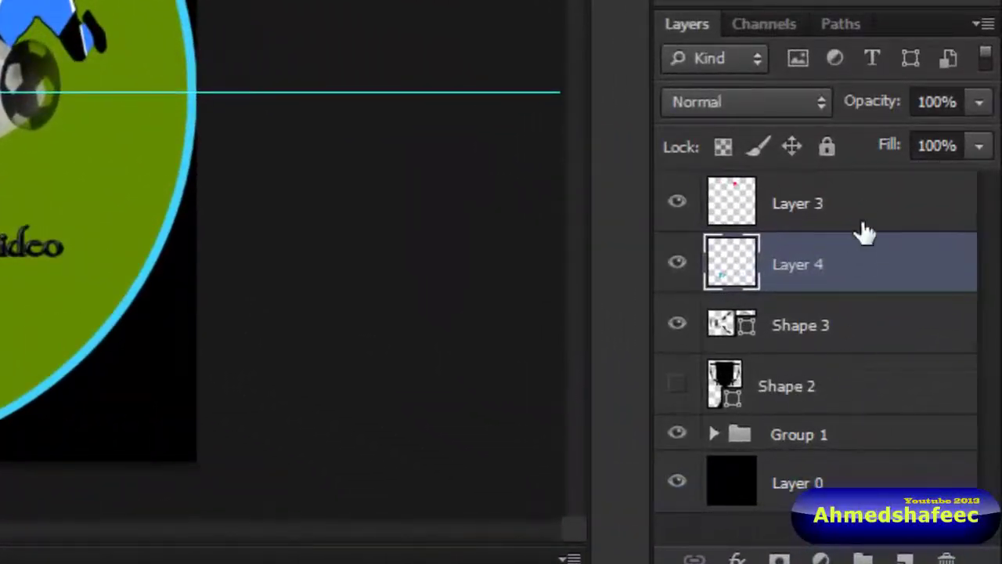
{"action": "left_click", "coordinate": [713, 434]}
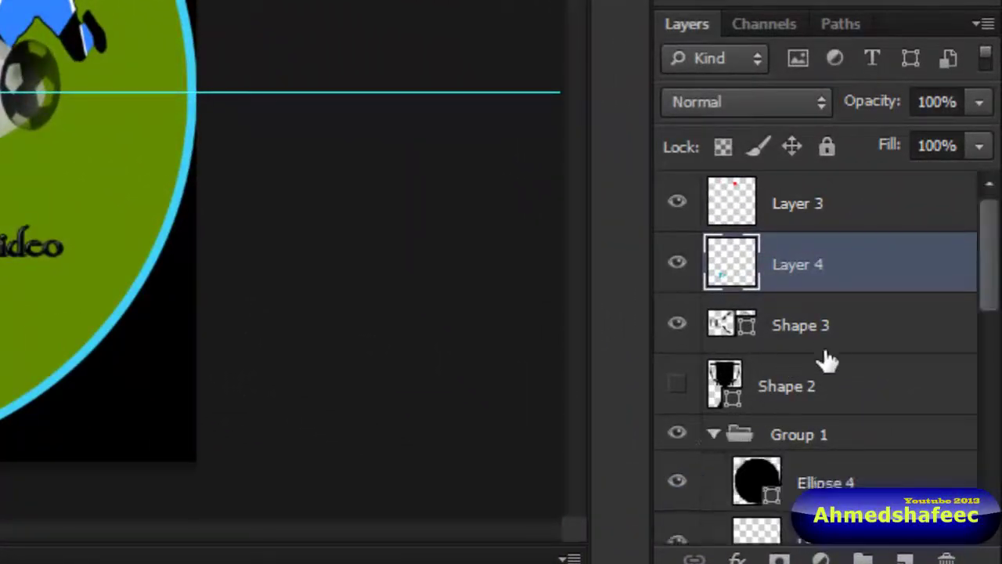
{"action": "left_click_drag", "start_coordinate": [828, 392], "coordinate": [817, 433]}
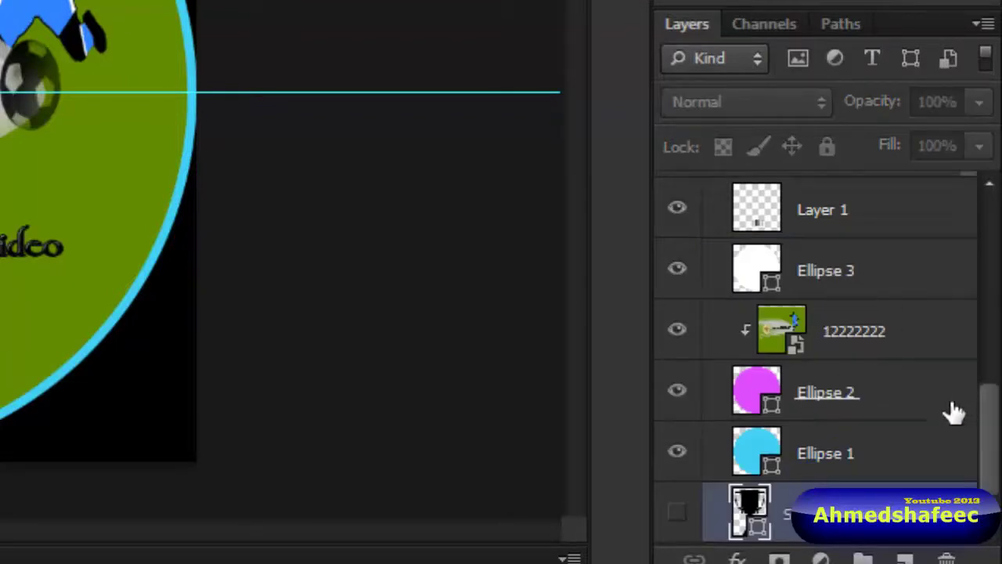
{"action": "left_click_drag", "start_coordinate": [993, 415], "coordinate": [989, 231]}
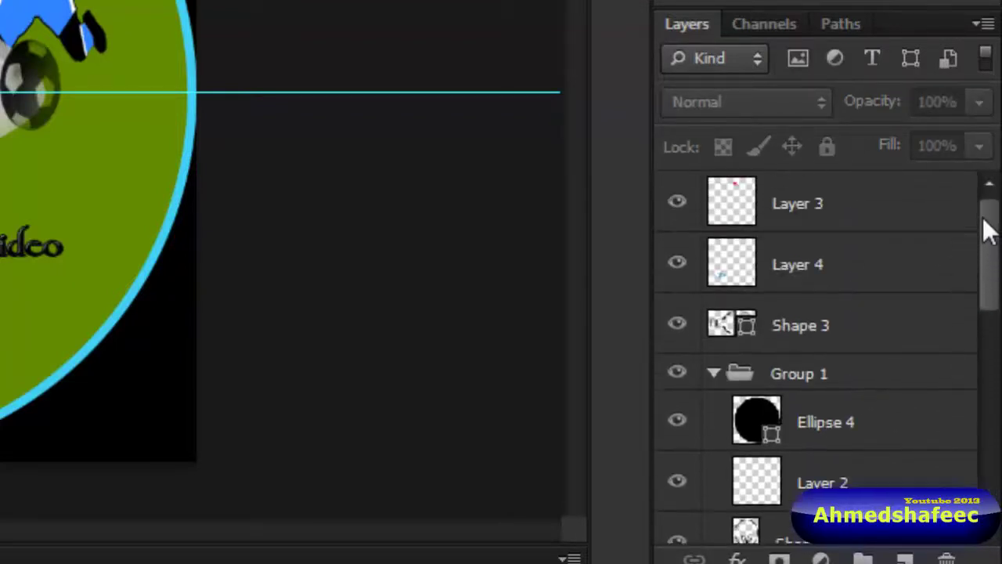
{"action": "left_click", "coordinate": [869, 198], "text": "shift"}
{"action": "left_click", "coordinate": [897, 335]}
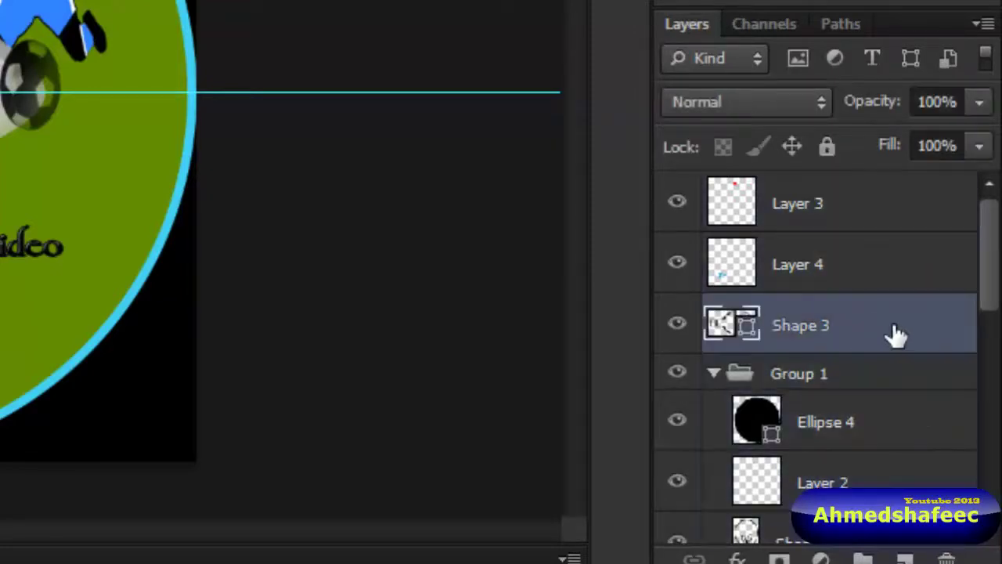
{"action": "left_click", "coordinate": [883, 210], "text": "shift"}
{"action": "left_click_drag", "start_coordinate": [868, 324], "coordinate": [849, 392]}
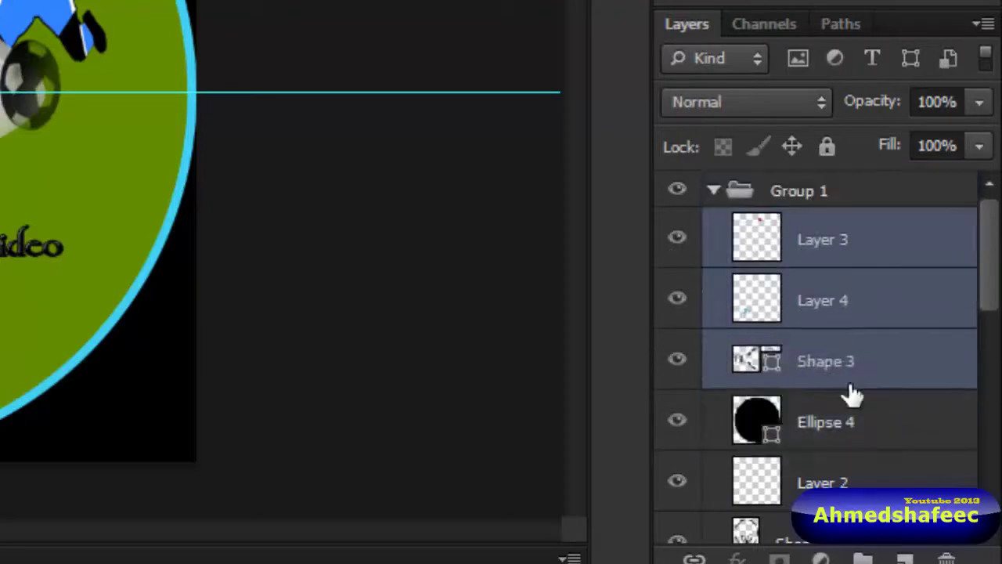
- Collapse Group 1 and hide the black Layer 0 so the disc sits on transparency
{"action": "left_click", "coordinate": [712, 191]}
{"action": "left_click", "coordinate": [678, 191]}
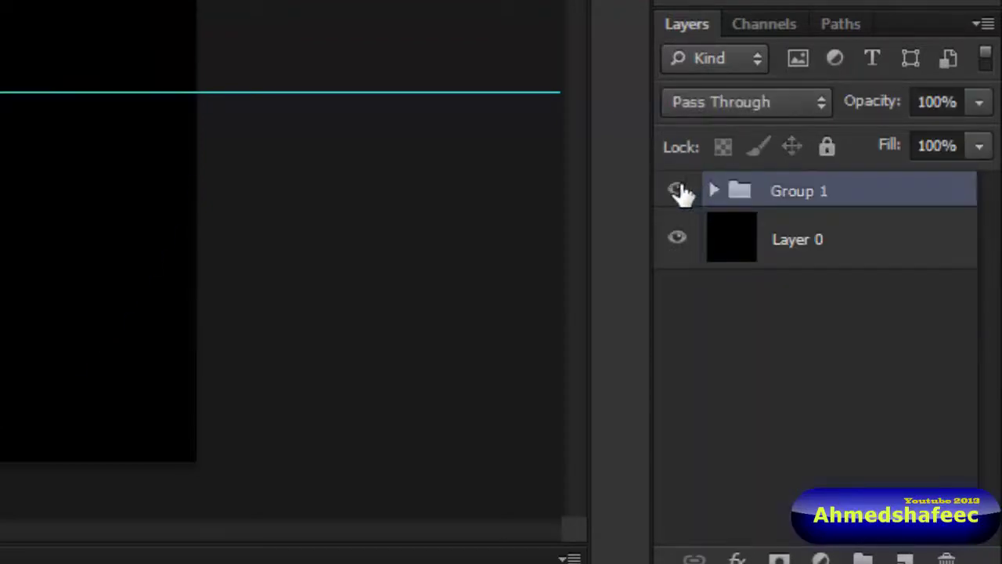
{"action": "left_click", "coordinate": [678, 192]}
{"action": "left_click", "coordinate": [678, 192]}
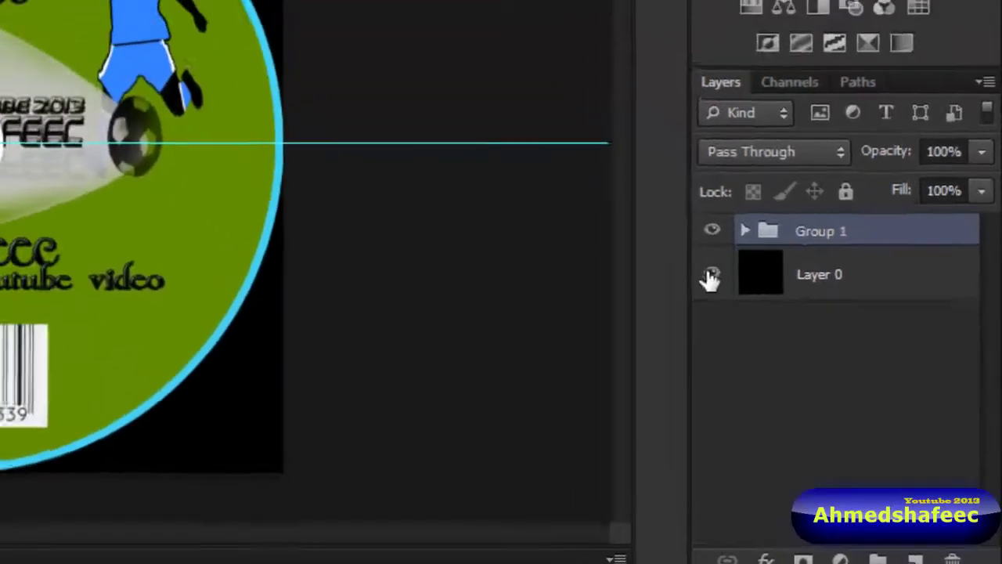
{"action": "left_click", "coordinate": [770, 334]}
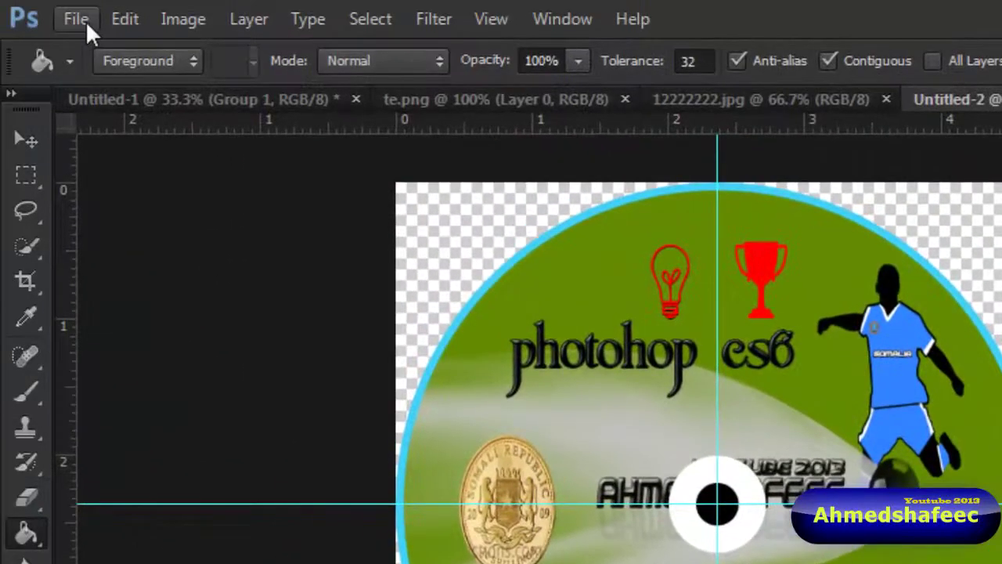
- Save the label as layered Photoshop file Untitled-2.psd, accepting the compatibility option
{"action": "left_click", "coordinate": [86, 23]}
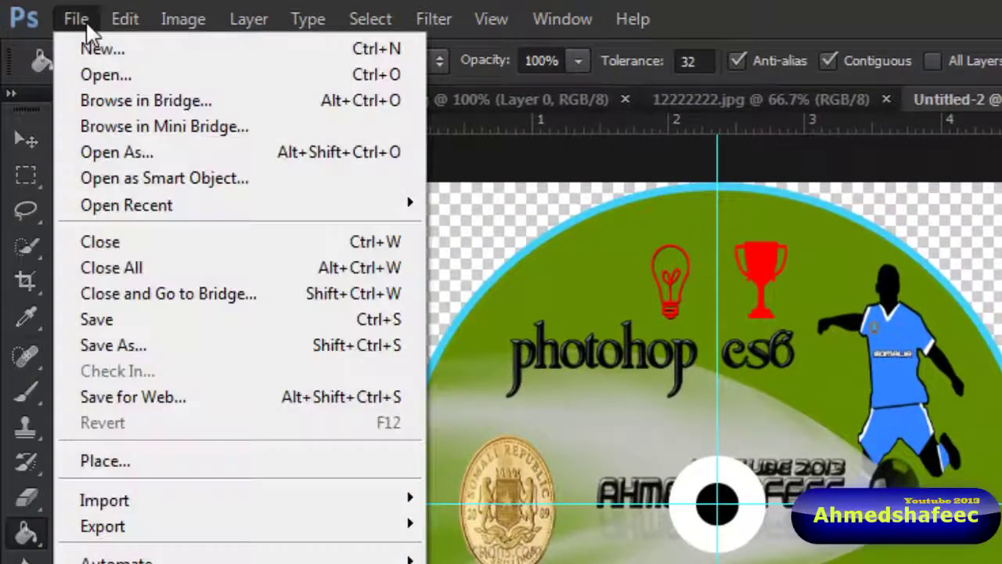
{"action": "left_click", "coordinate": [117, 345]}
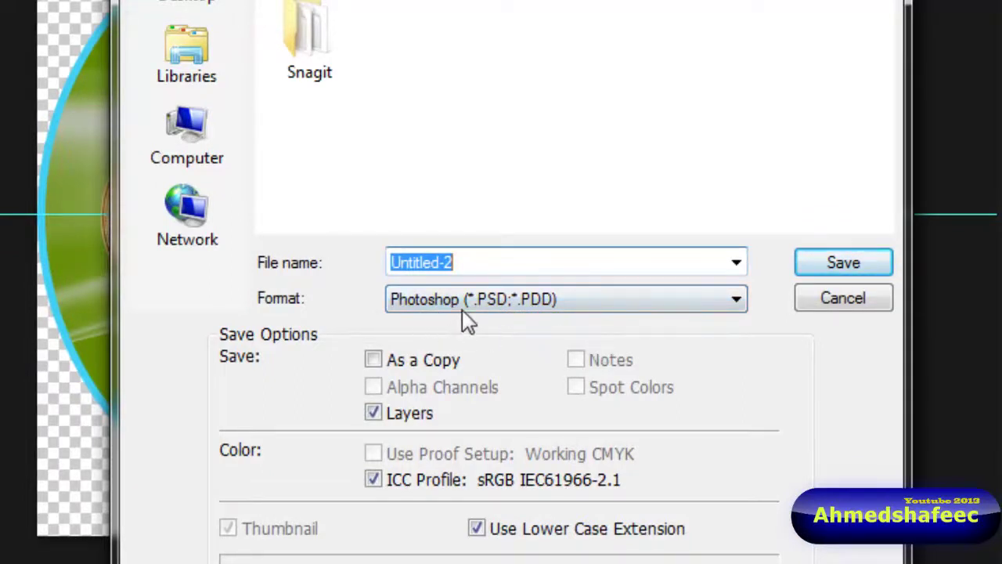
{"action": "left_click", "coordinate": [882, 263]}
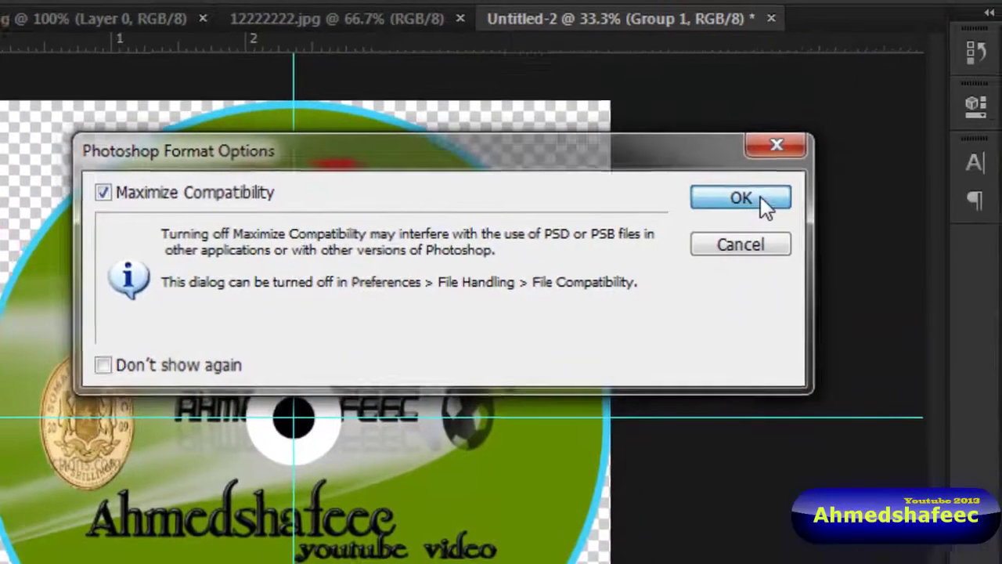
{"action": "left_click", "coordinate": [760, 197]}
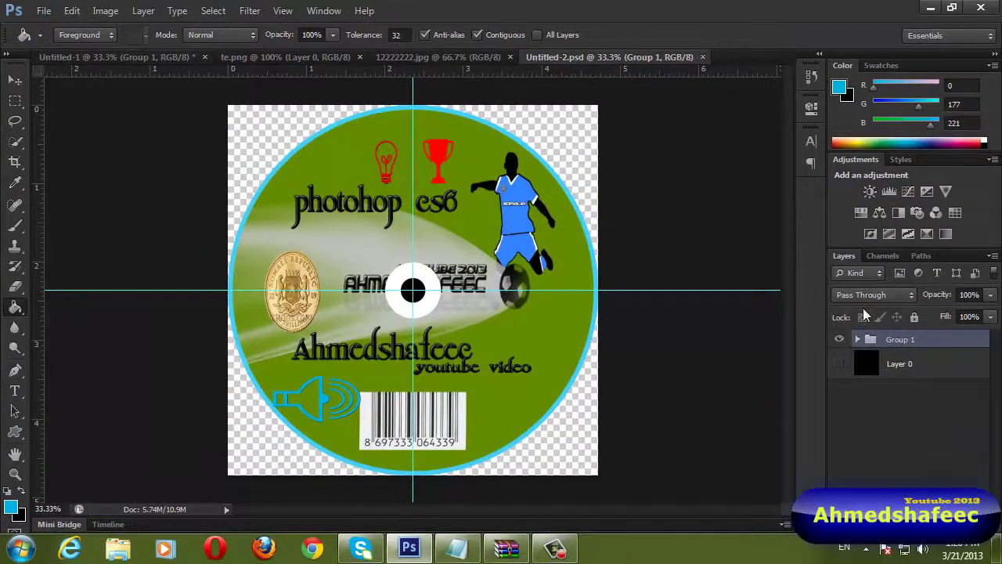
- Expand Group 1 and turn Layer 4 back on to restore the cyan speaker
{"action": "left_click", "coordinate": [859, 339]}
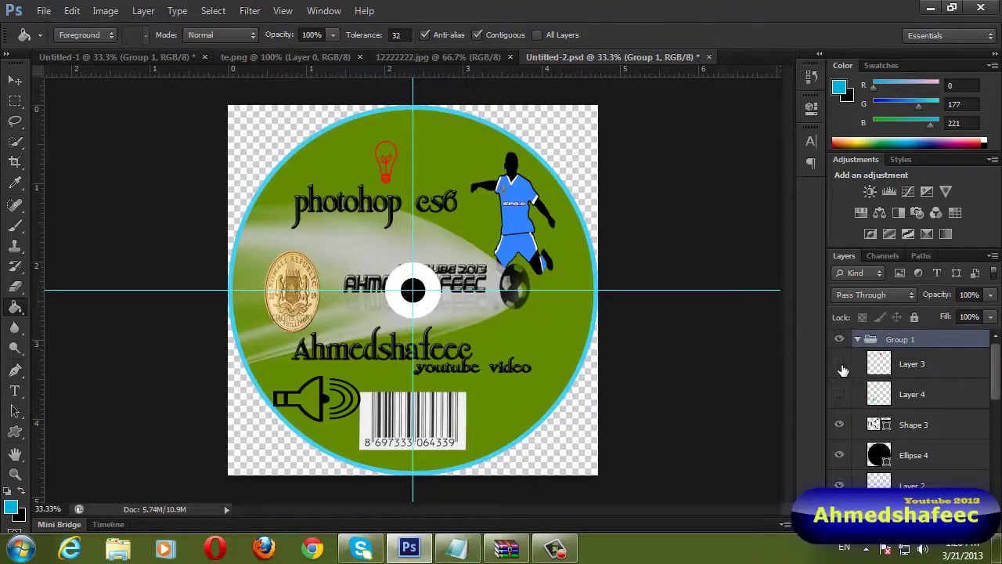
{"action": "left_click", "coordinate": [839, 394]}
{"action": "scroll", "coordinate": [908, 407], "scroll_direction": "down", "scroll_amount": 2}
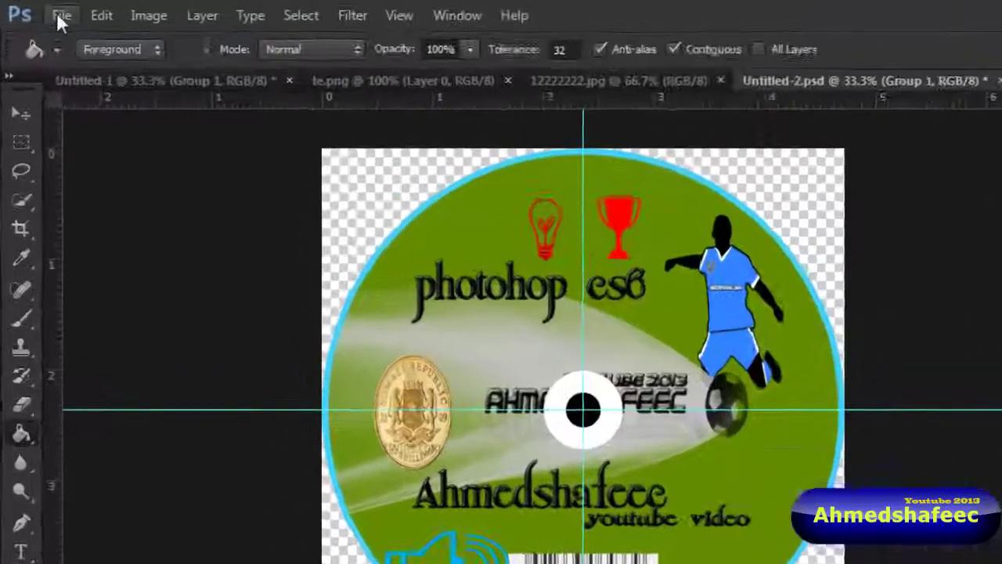
- Save a PNG copy of the label, dismissing the background-save warning afterwards
{"action": "left_click", "coordinate": [44, 10]}
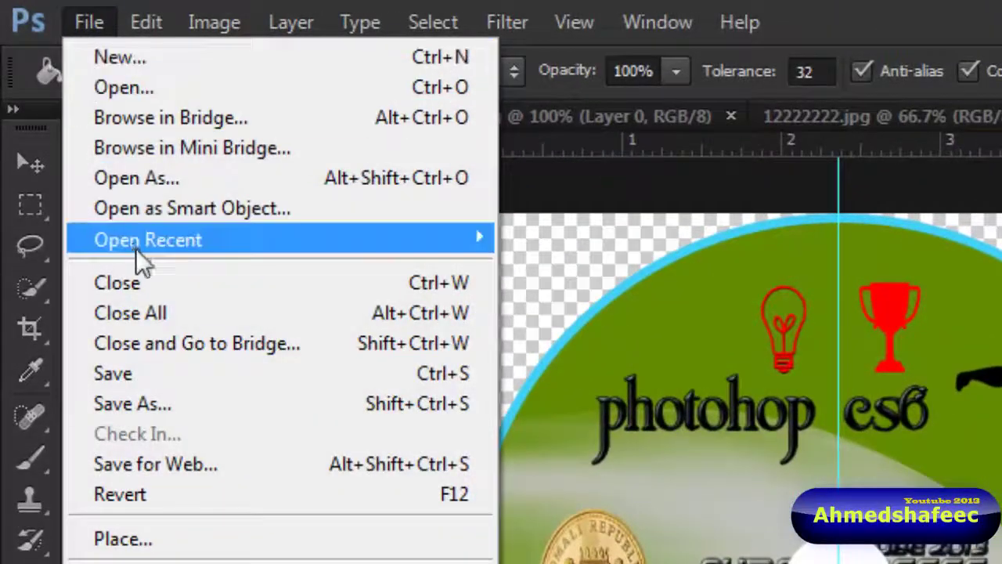
{"action": "left_click", "coordinate": [143, 404]}
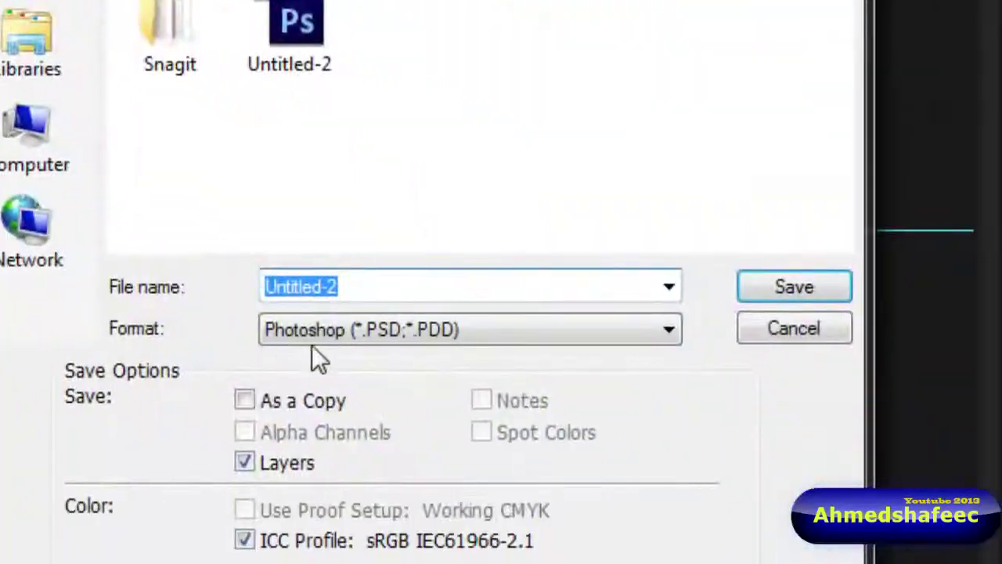
{"action": "left_click", "coordinate": [332, 330]}
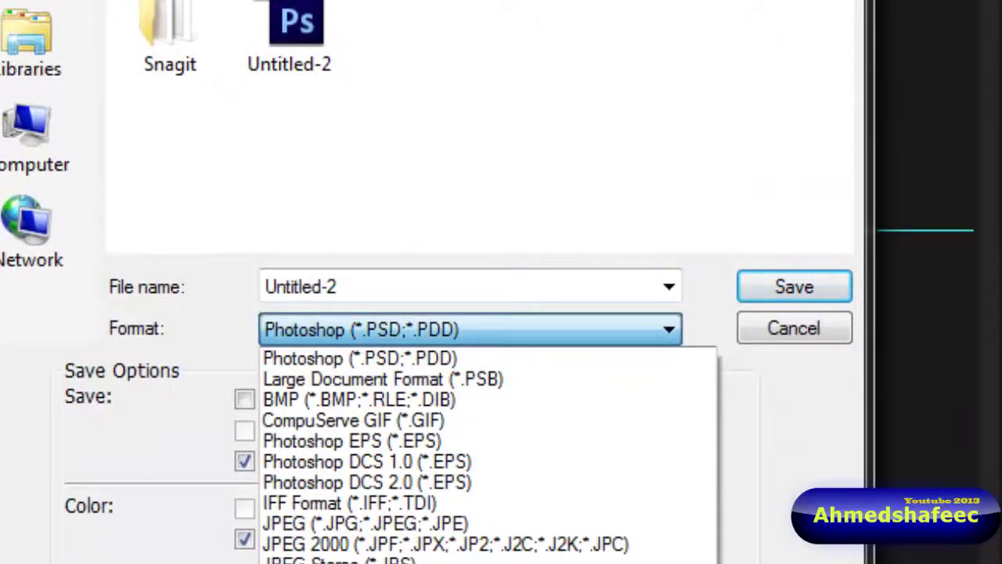
{"action": "left_click", "coordinate": [344, 560]}
{"action": "left_click", "coordinate": [819, 287]}
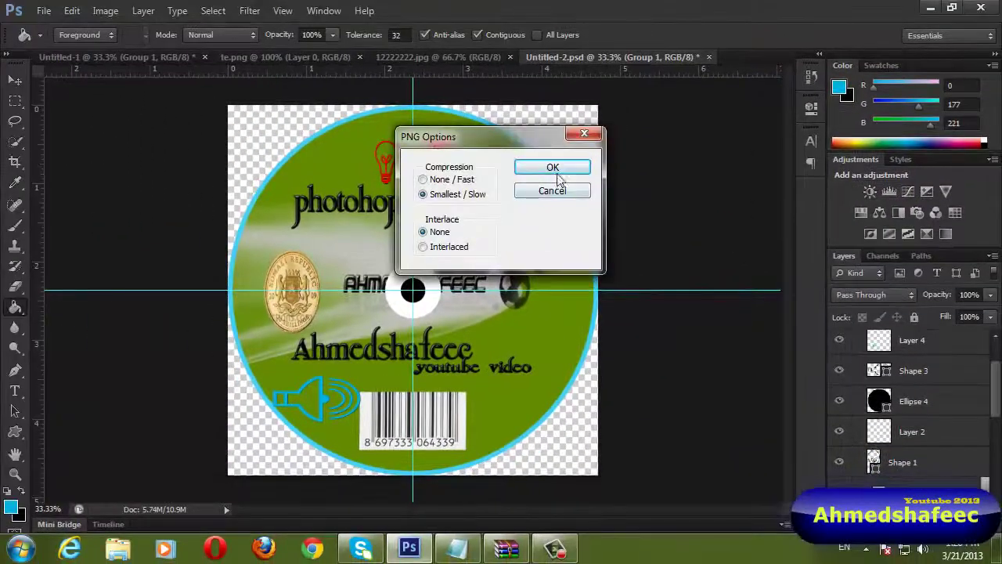
{"action": "left_click", "coordinate": [553, 168]}
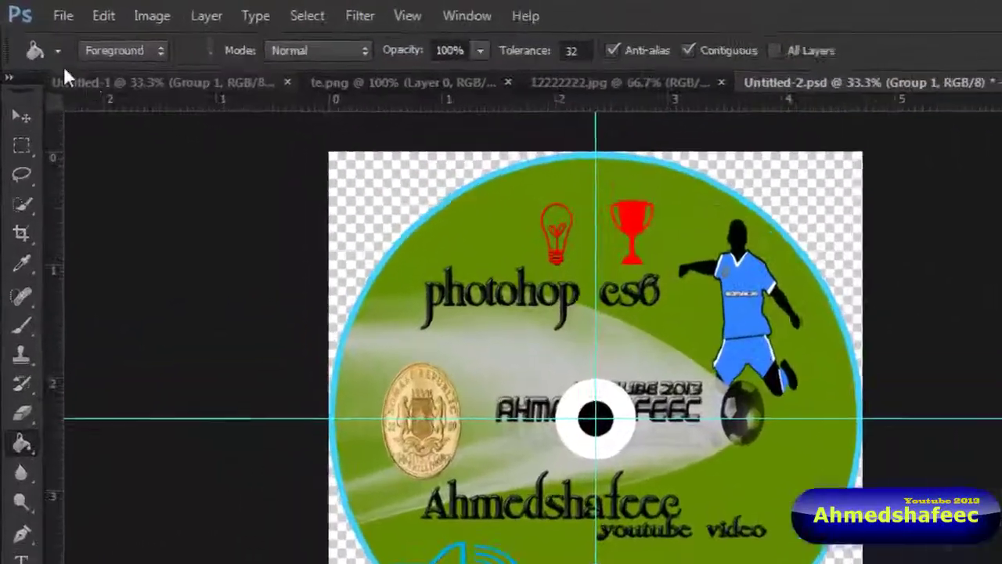
{"action": "left_click", "coordinate": [44, 10]}
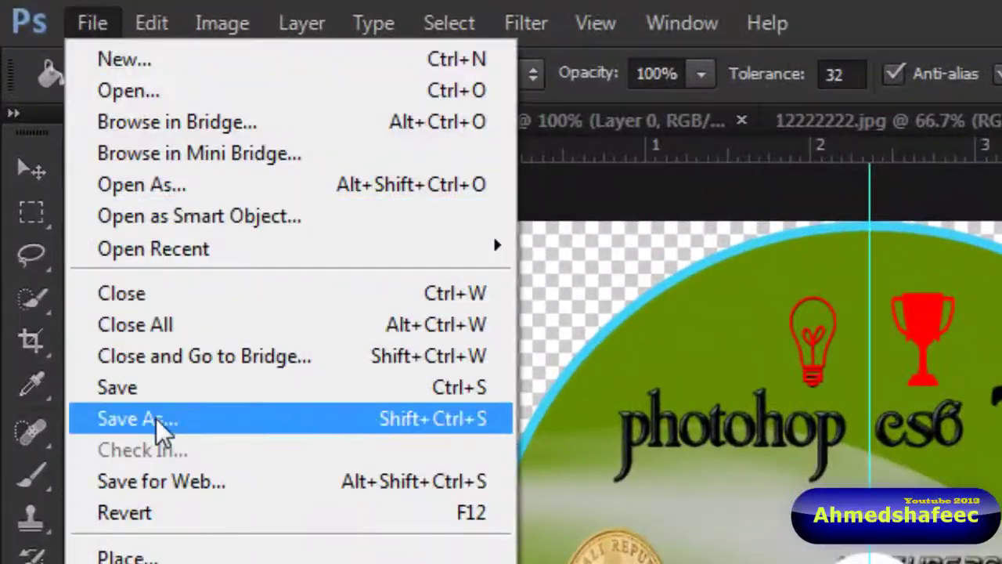
{"action": "left_click", "coordinate": [156, 418]}
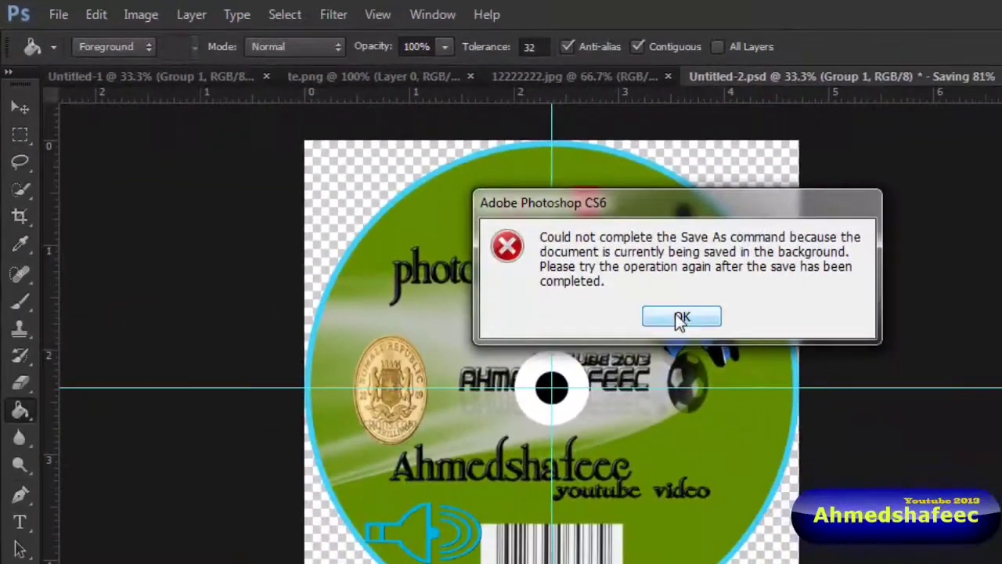
{"action": "left_click", "coordinate": [680, 318]}
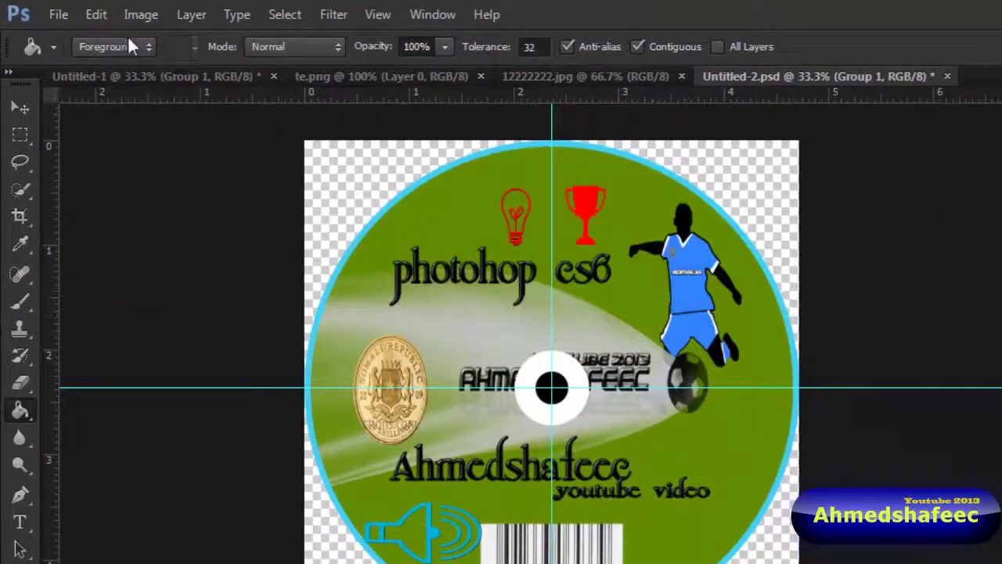
- Save a JPEG copy named waa.jpg at maximum quality 12 without overwriting the existing file
{"action": "left_click", "coordinate": [59, 14]}
{"action": "left_click", "coordinate": [94, 265]}
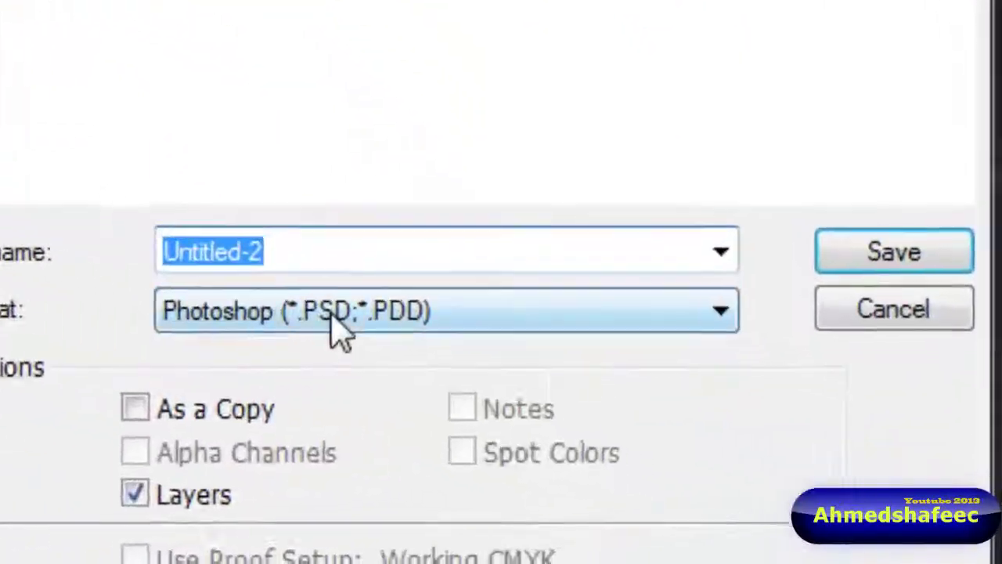
{"action": "left_click", "coordinate": [321, 313]}
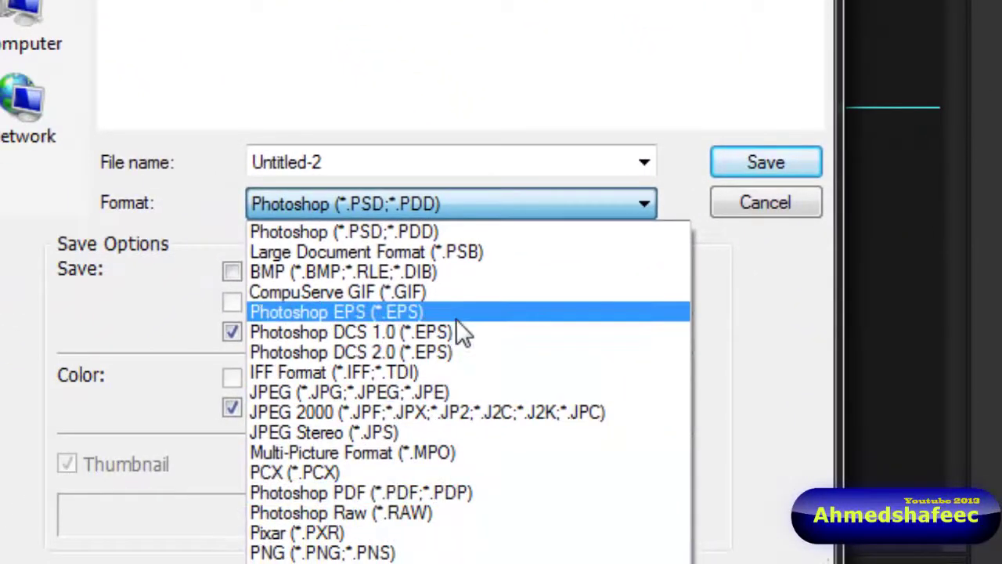
{"action": "left_click", "coordinate": [472, 396]}
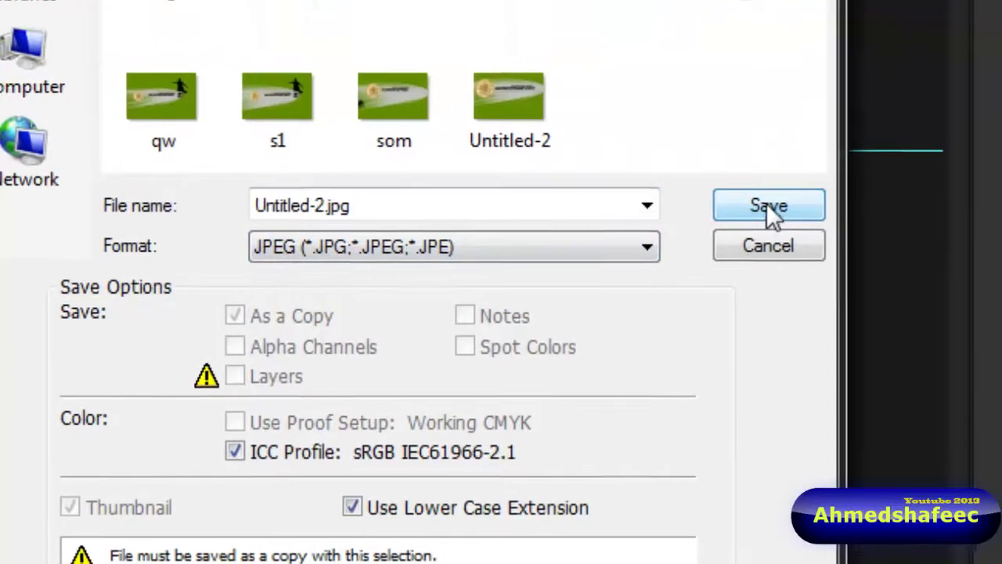
{"action": "left_click", "coordinate": [766, 164]}
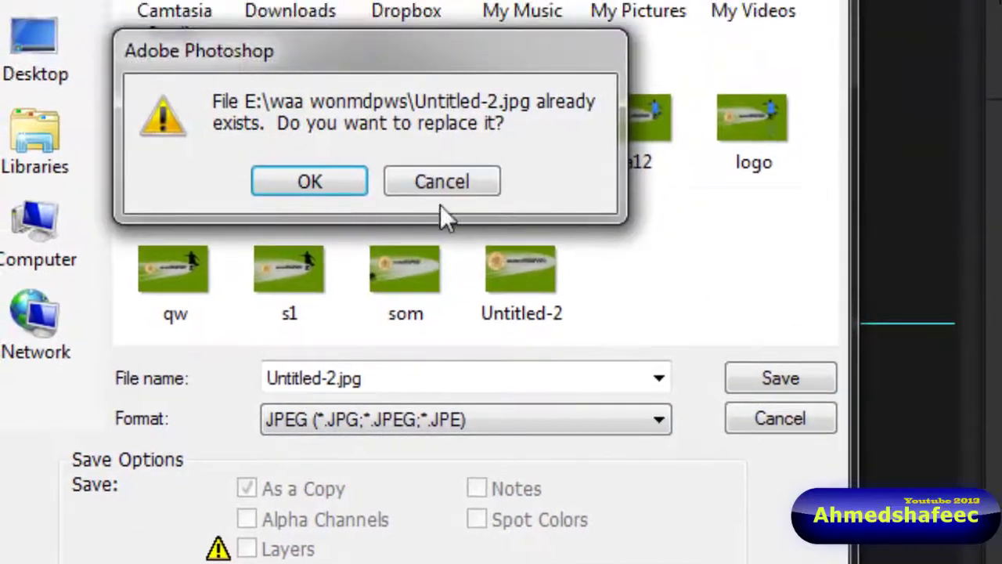
{"action": "left_click", "coordinate": [451, 117]}
{"action": "double_click", "coordinate": [328, 378]}
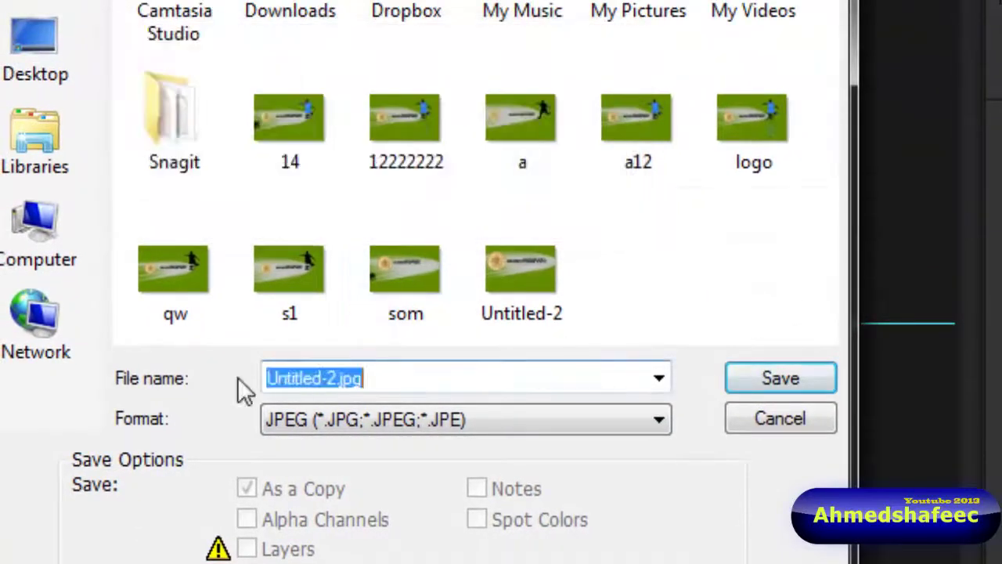
{"action": "left_click", "coordinate": [340, 379]}
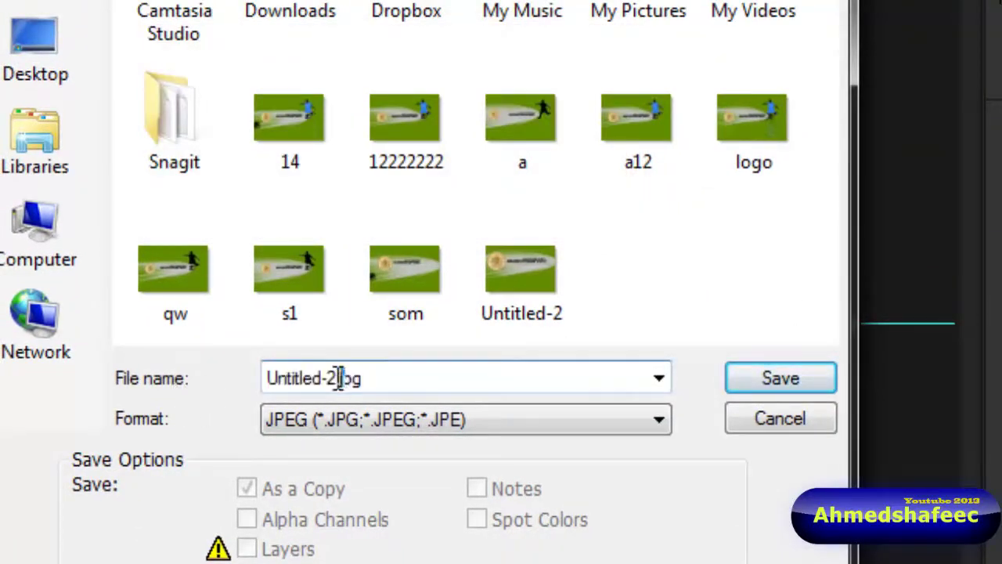
{"action": "type", "text": "waa"}
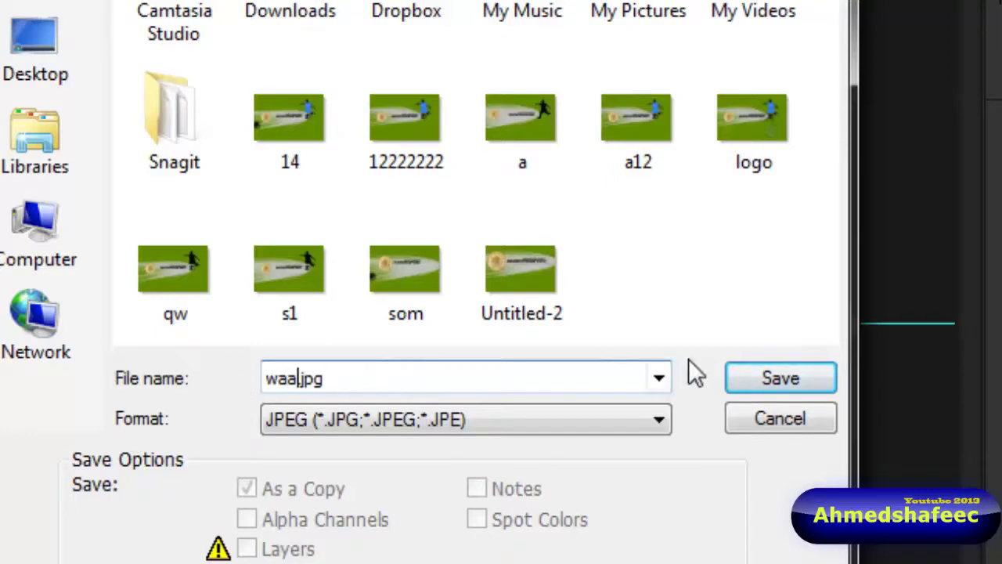
{"action": "left_click", "coordinate": [795, 378]}
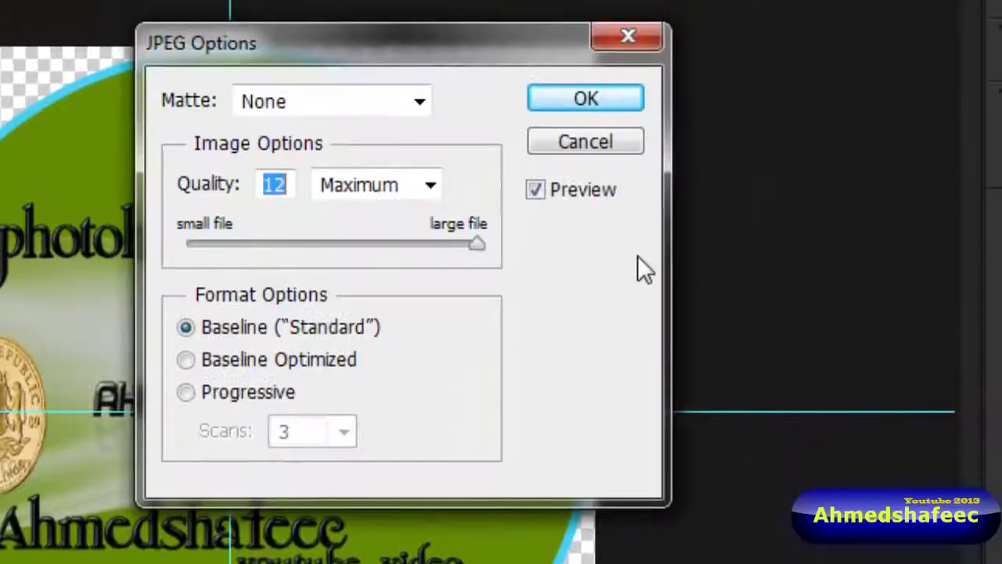
{"action": "left_click", "coordinate": [610, 95]}
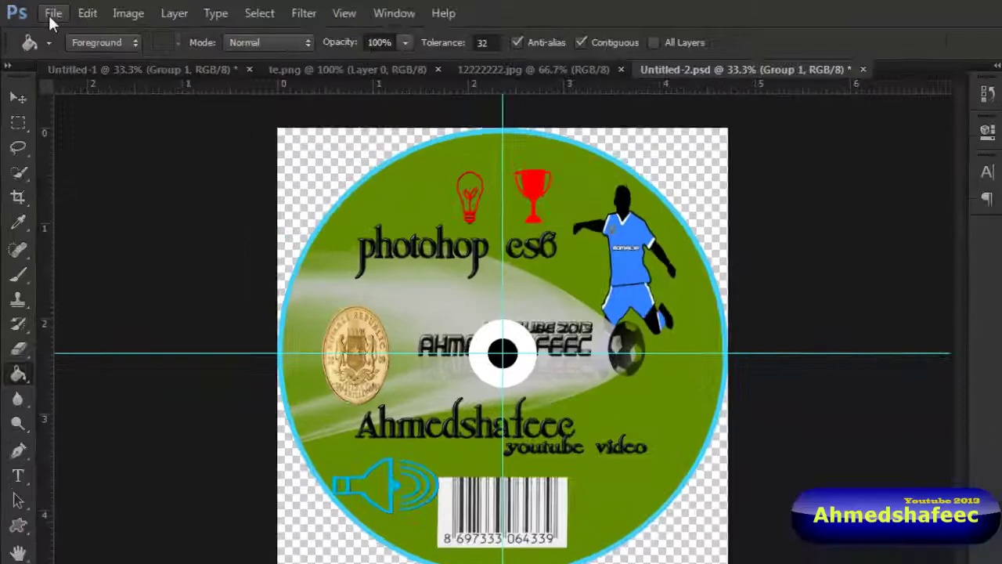
- Close all documents, discarding unsaved changes to Untitled-1 and Untitled-2
{"action": "left_click", "coordinate": [44, 11]}
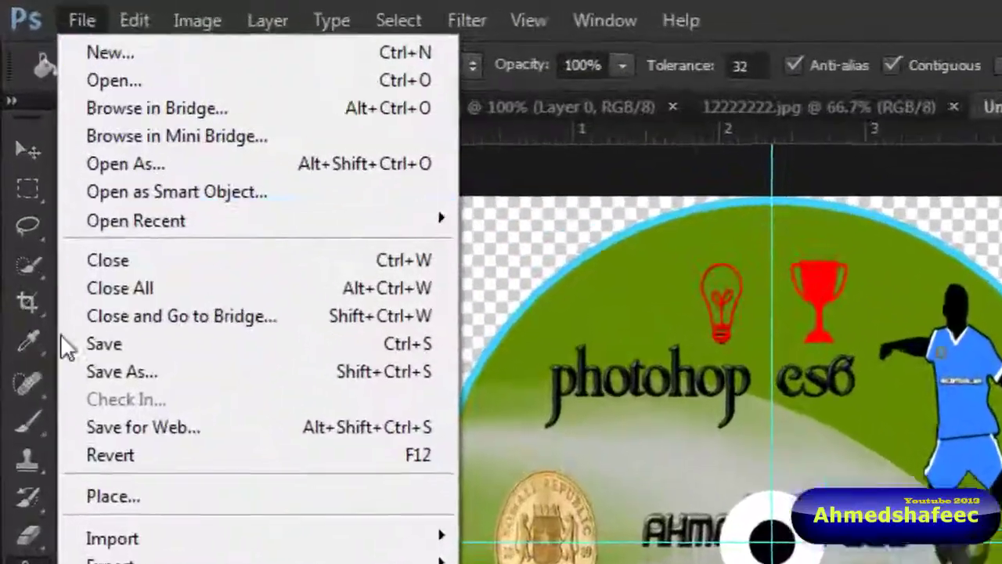
{"action": "left_click", "coordinate": [190, 362]}
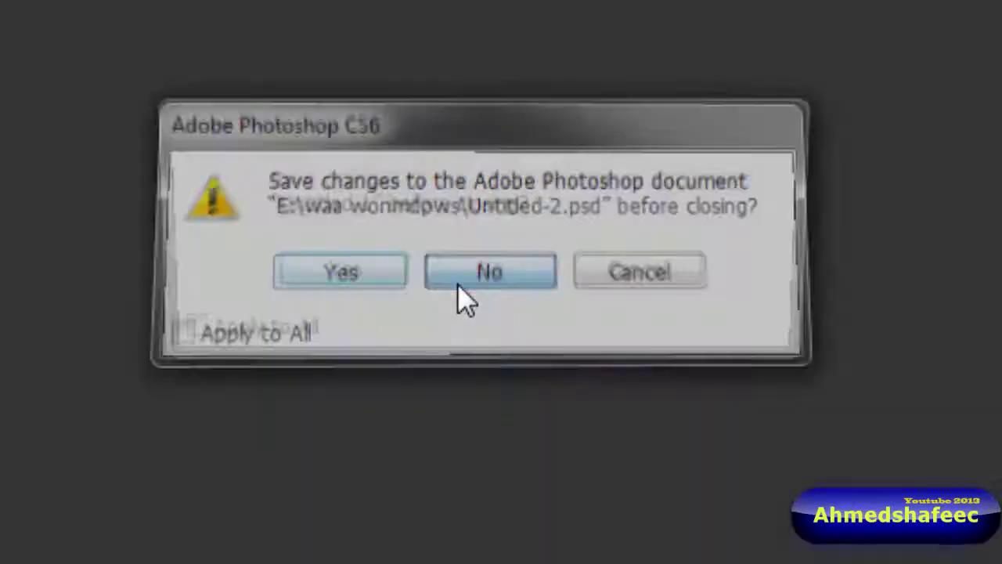
{"action": "left_click", "coordinate": [462, 297]}
{"action": "left_click", "coordinate": [459, 286]}
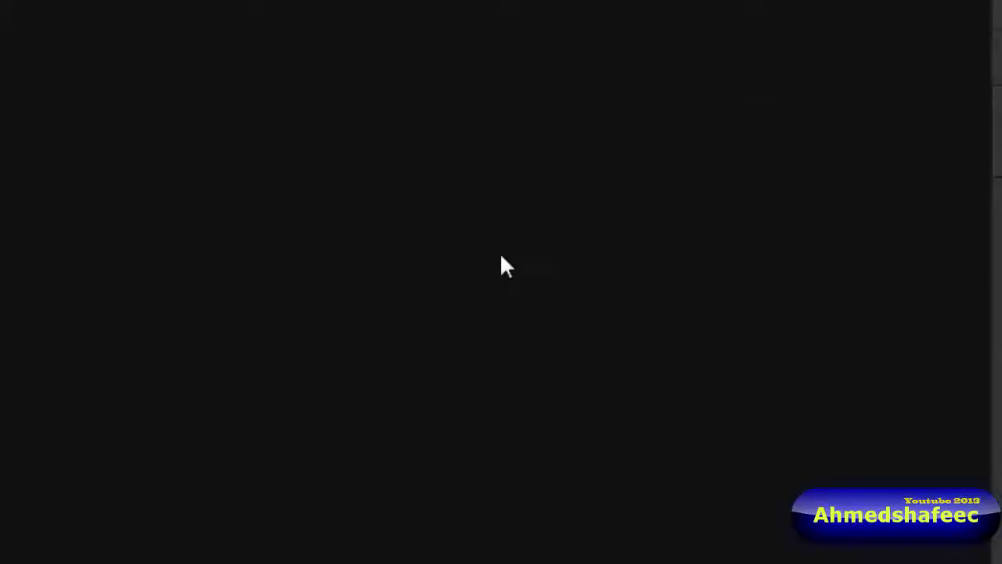
- Open Untitled-2.psd, waa.jpg and the Untitled-2 PNG, and convert waa.jpg's Background to Layer 0
{"action": "left_click", "coordinate": [44, 11]}
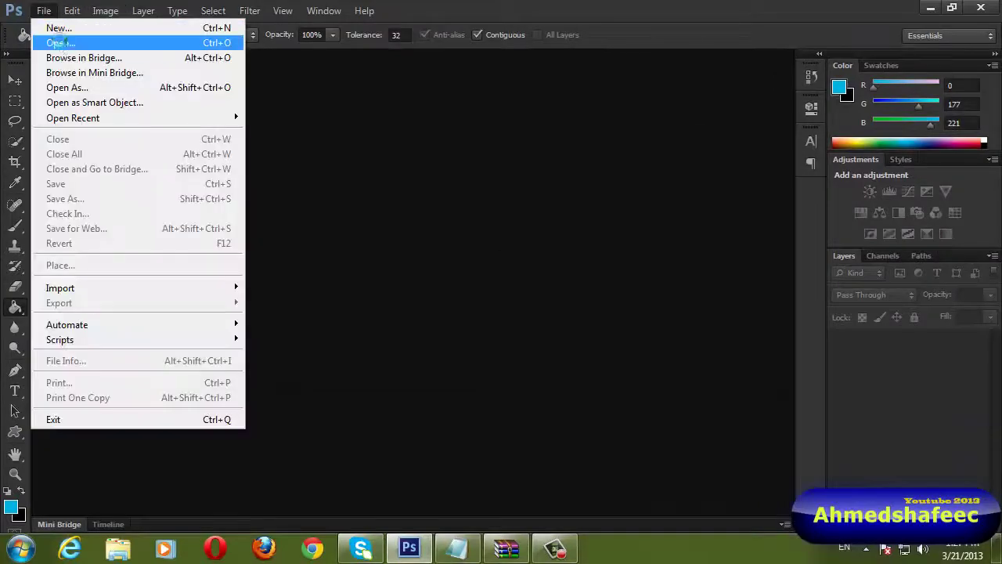
{"action": "left_click", "coordinate": [48, 40]}
{"action": "left_click_drag", "start_coordinate": [729, 18], "coordinate": [736, 309]}
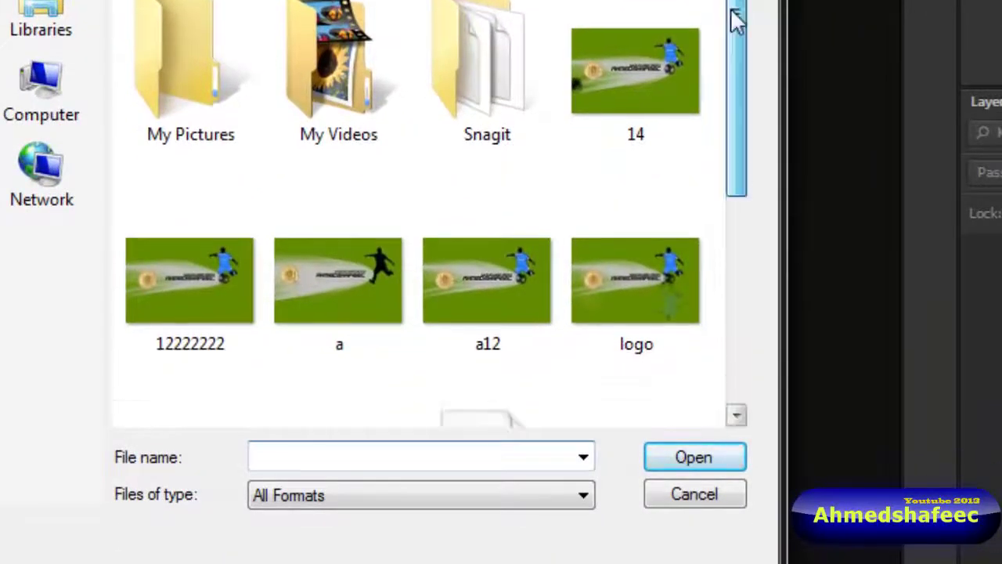
{"action": "left_click", "coordinate": [510, 342]}
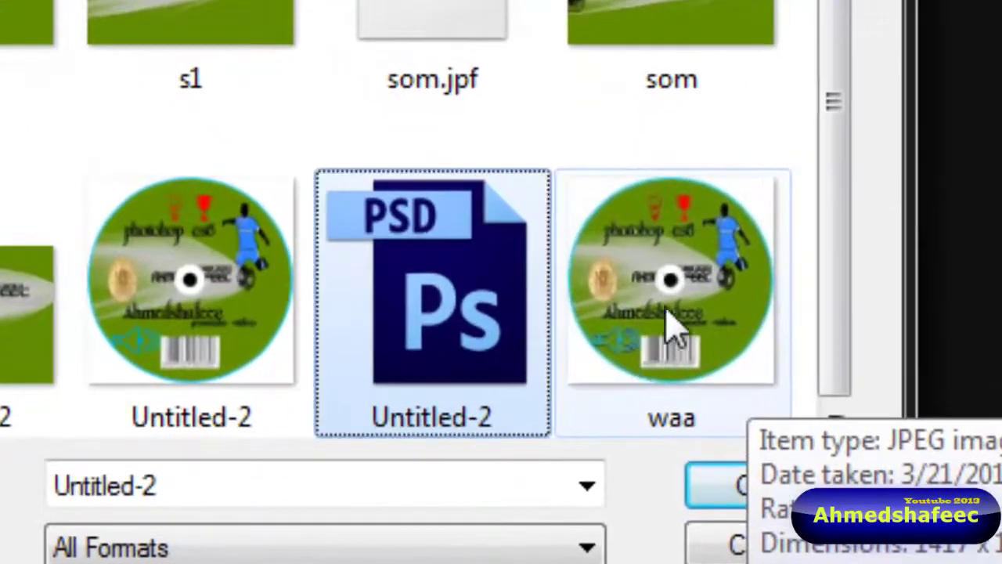
{"action": "left_click", "coordinate": [667, 321], "text": "ctrl"}
{"action": "left_click", "coordinate": [217, 320], "text": "ctrl"}
{"action": "left_click", "coordinate": [718, 478]}
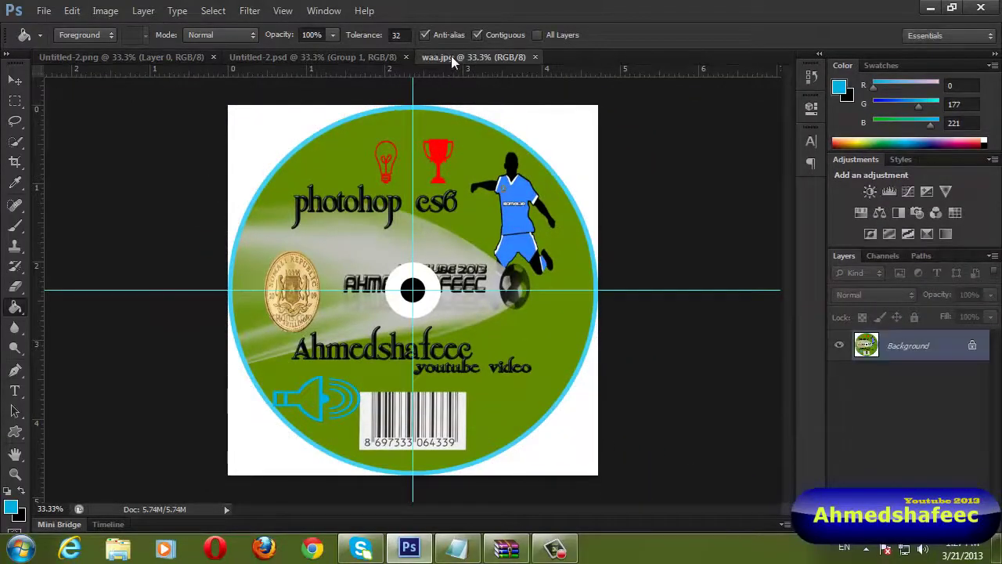
{"action": "double_click", "coordinate": [971, 346]}
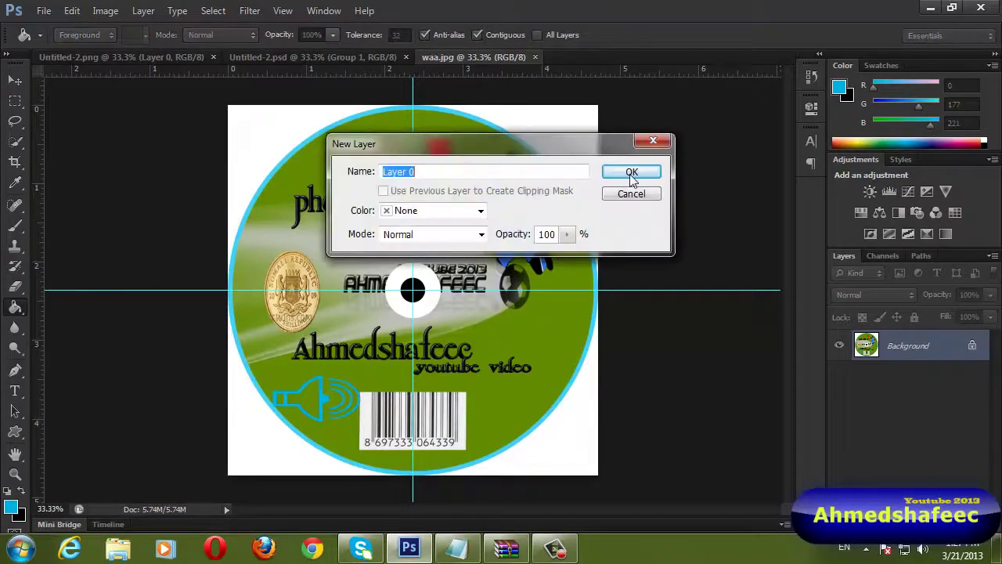
{"action": "left_click", "coordinate": [631, 176]}
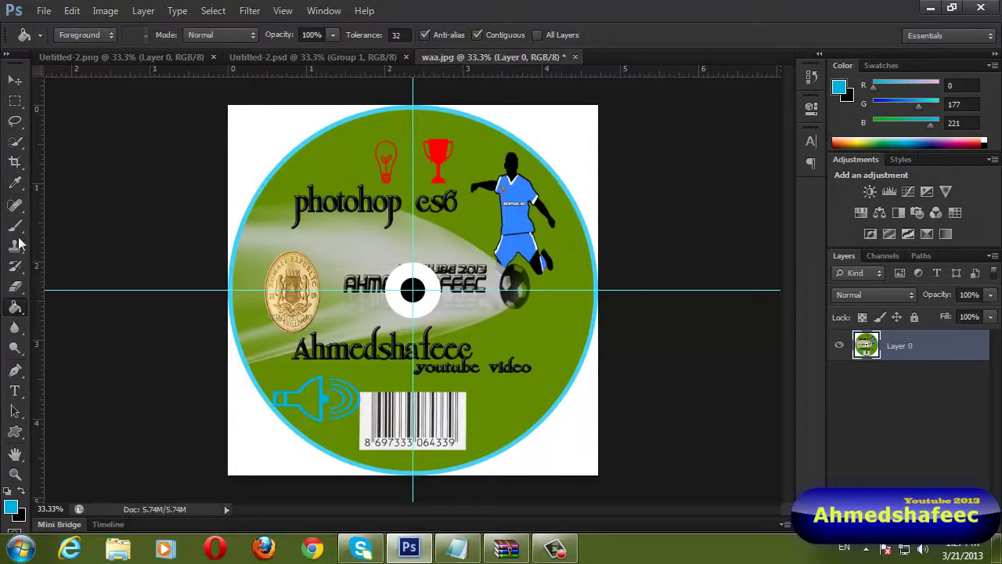
- Drag Untitled-2.psd's disc artwork slightly right toward the centre guides, then return to waa.jpg
{"action": "left_click", "coordinate": [841, 345]}
{"action": "left_click", "coordinate": [352, 57]}
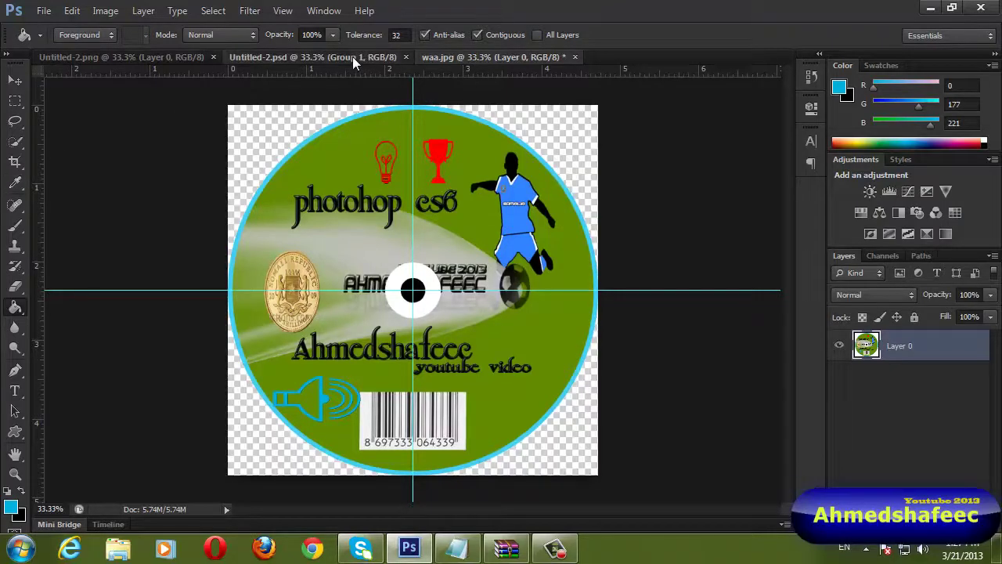
{"action": "left_click", "coordinate": [14, 82]}
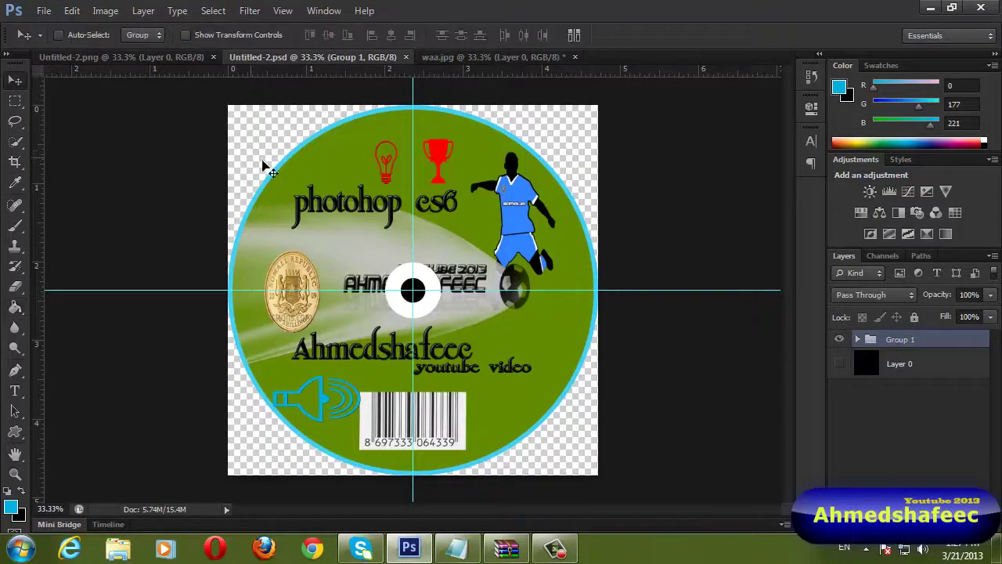
{"action": "mouse_move", "coordinate": [340, 172]}
{"action": "left_mouse_down"}
{"action": "mouse_move", "coordinate": [492, 193]}
{"action": "mouse_move", "coordinate": [474, 214]}
{"action": "mouse_move", "coordinate": [401, 181]}
{"action": "left_mouse_up"}
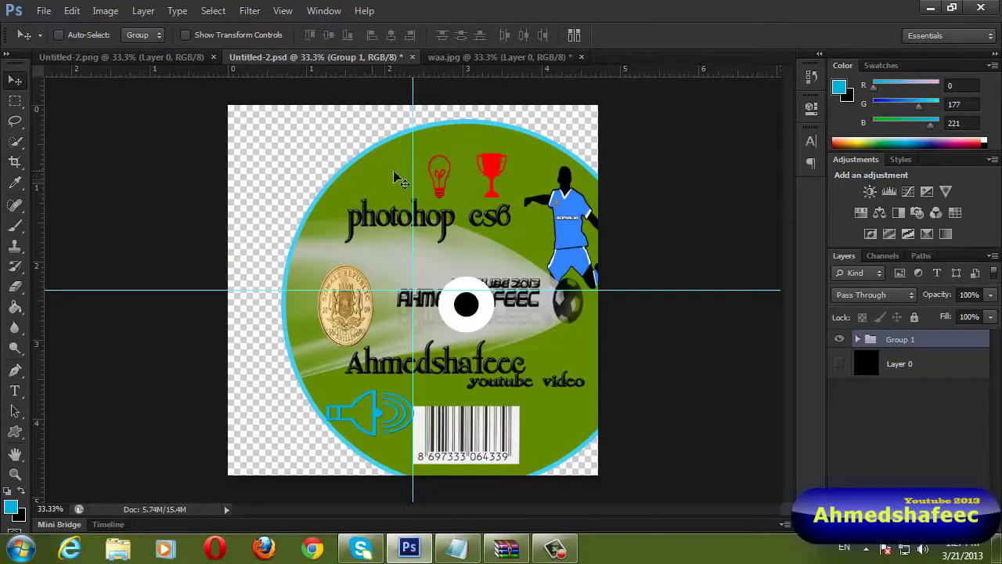
{"action": "mouse_move", "coordinate": [494, 180]}
{"action": "left_mouse_down"}
{"action": "mouse_move", "coordinate": [422, 172]}
{"action": "mouse_move", "coordinate": [422, 110]}
{"action": "mouse_move", "coordinate": [493, 157]}
{"action": "left_mouse_up"}
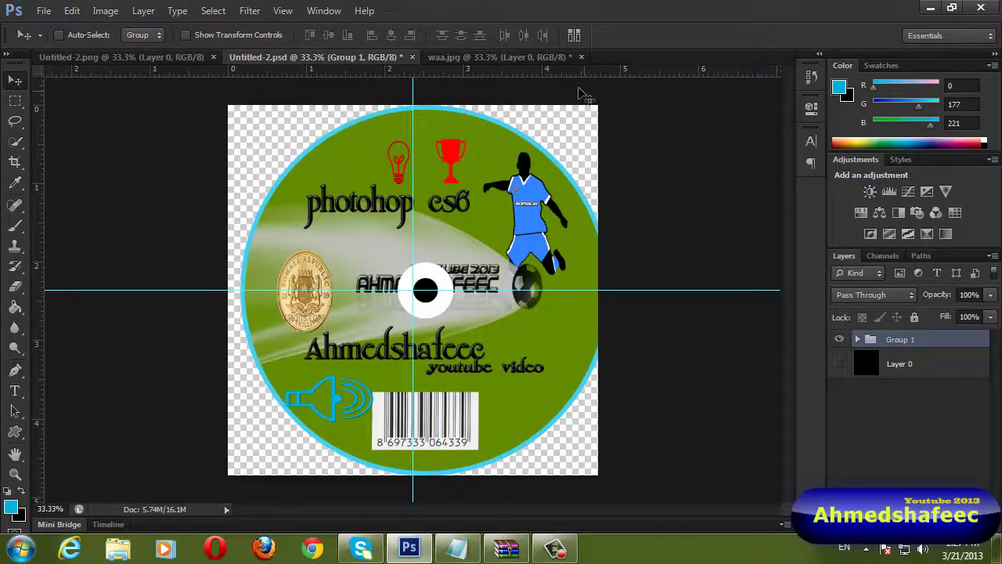
{"action": "left_click", "coordinate": [492, 57]}
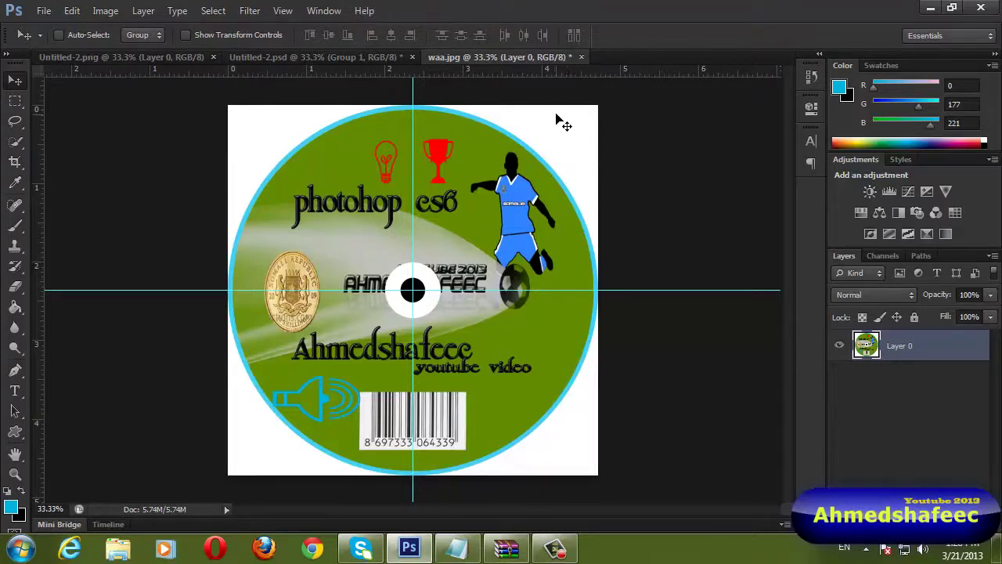
- Close waa.jpg and the Untitled-2 PNG, keeping Untitled-2.psd open
{"action": "left_click", "coordinate": [581, 57]}
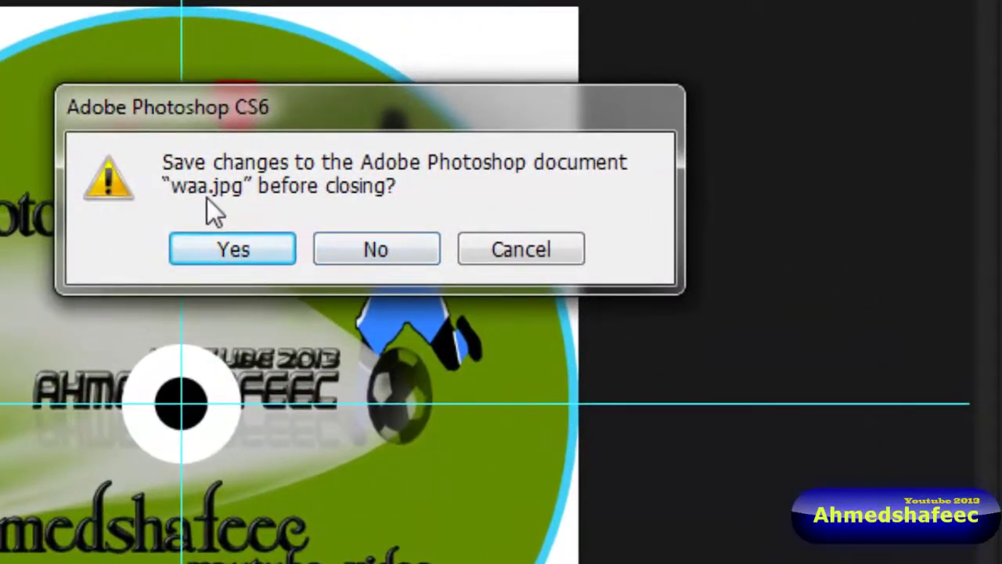
{"action": "left_click", "coordinate": [385, 255]}
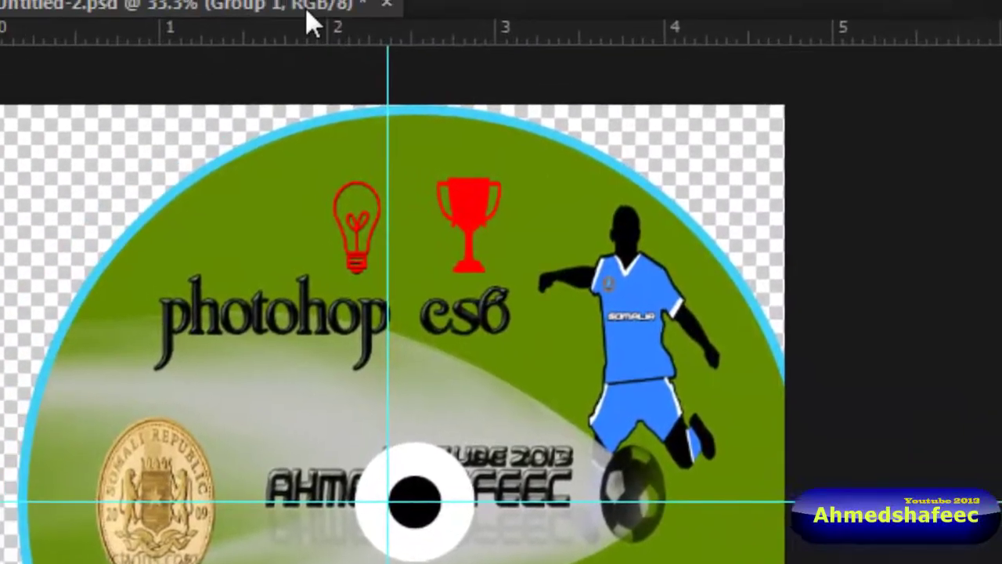
{"action": "left_click", "coordinate": [393, 8]}
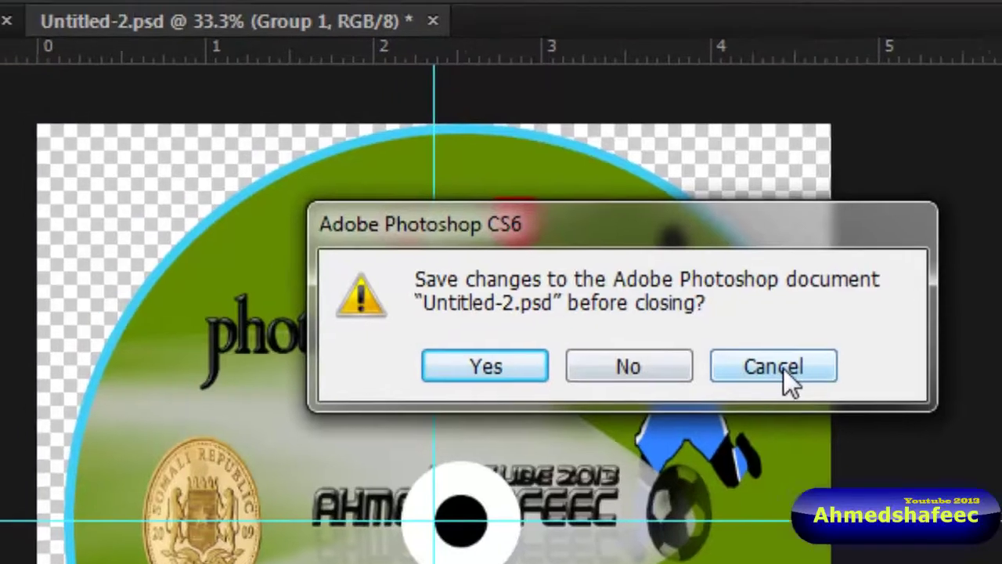
{"action": "left_click", "coordinate": [739, 354]}
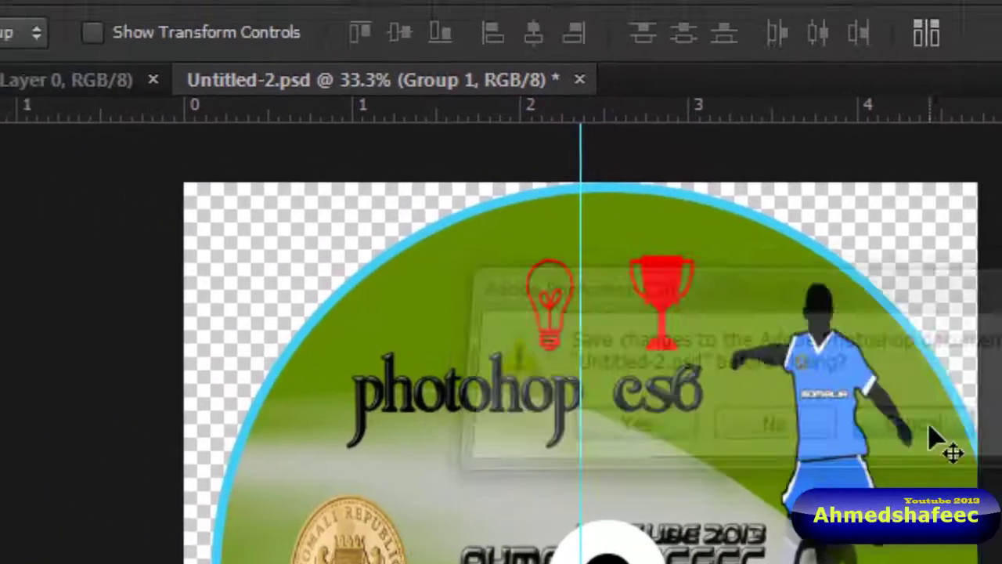
{"action": "left_click", "coordinate": [177, 131]}
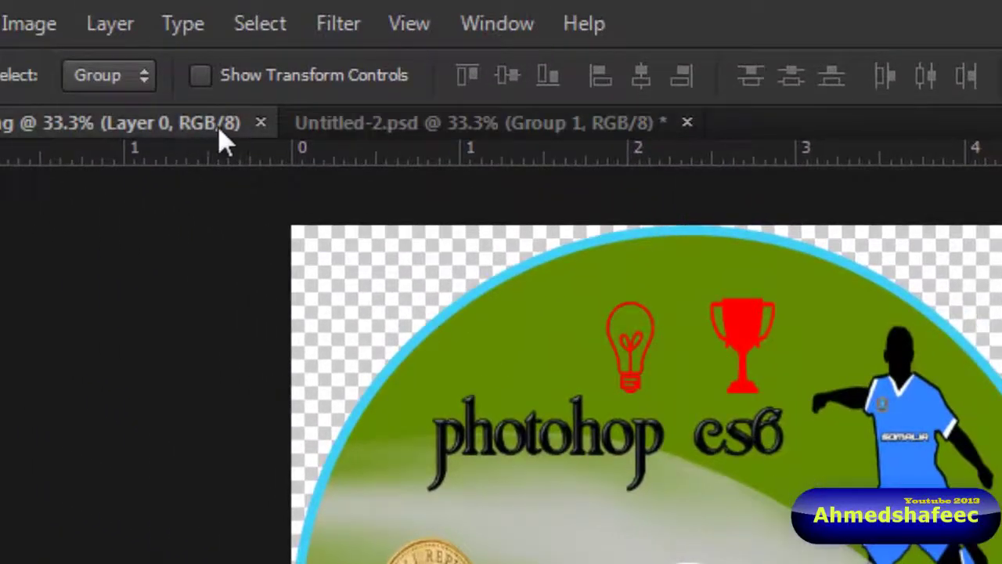
{"action": "left_click", "coordinate": [261, 124]}
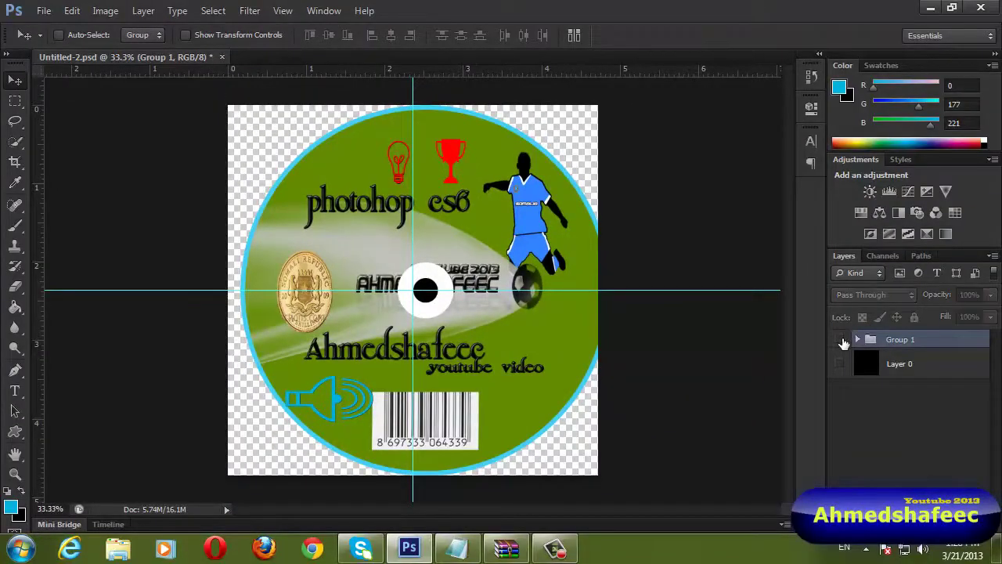
- Hide the trophy, speaker icon, black centre dot, light bulb and 'youtube video' text layers
{"action": "left_click", "coordinate": [839, 339]}
{"action": "left_click", "coordinate": [857, 340]}
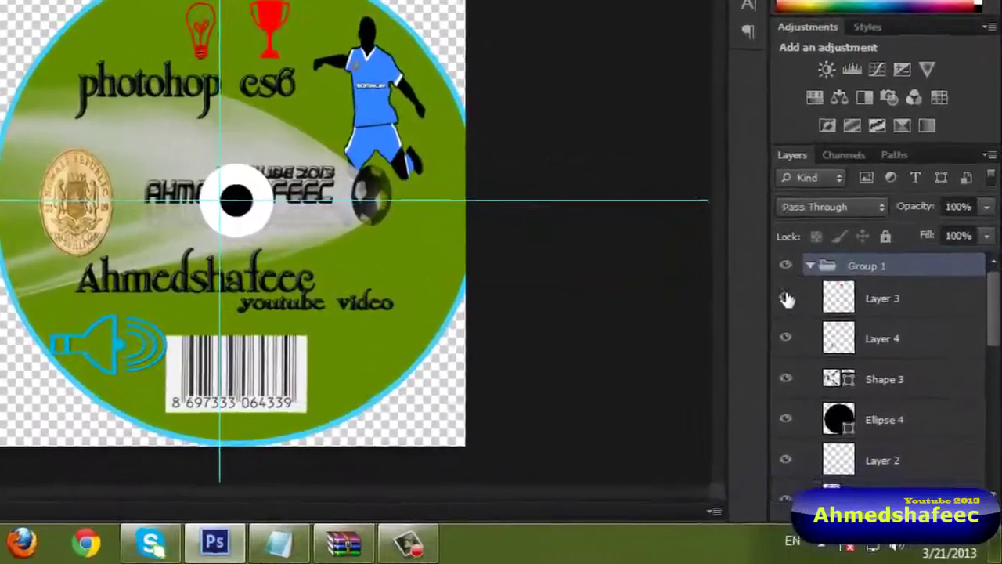
{"action": "left_click", "coordinate": [839, 364]}
{"action": "left_click", "coordinate": [775, 328]}
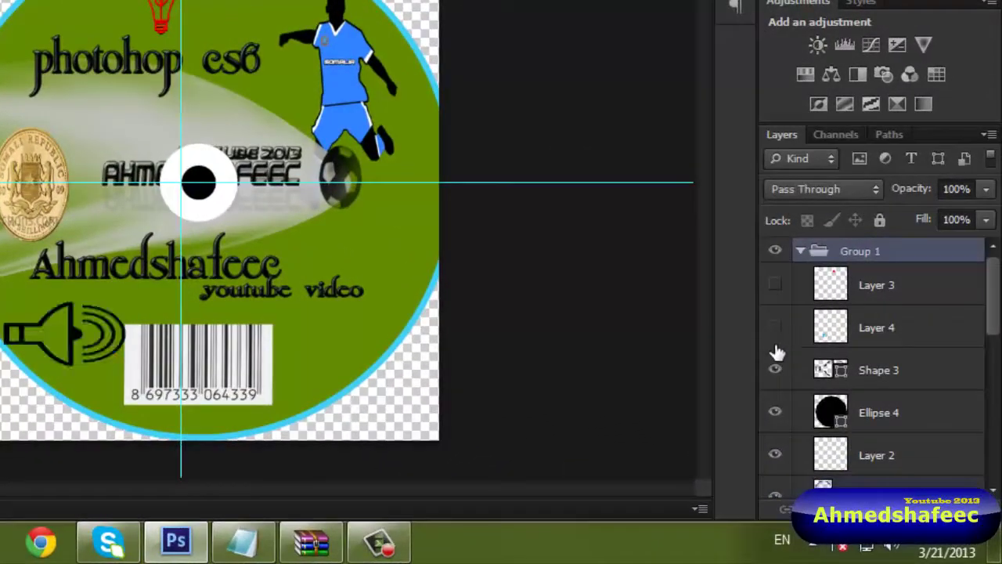
{"action": "left_click", "coordinate": [775, 370]}
{"action": "left_click", "coordinate": [775, 412]}
{"action": "left_click", "coordinate": [776, 454]}
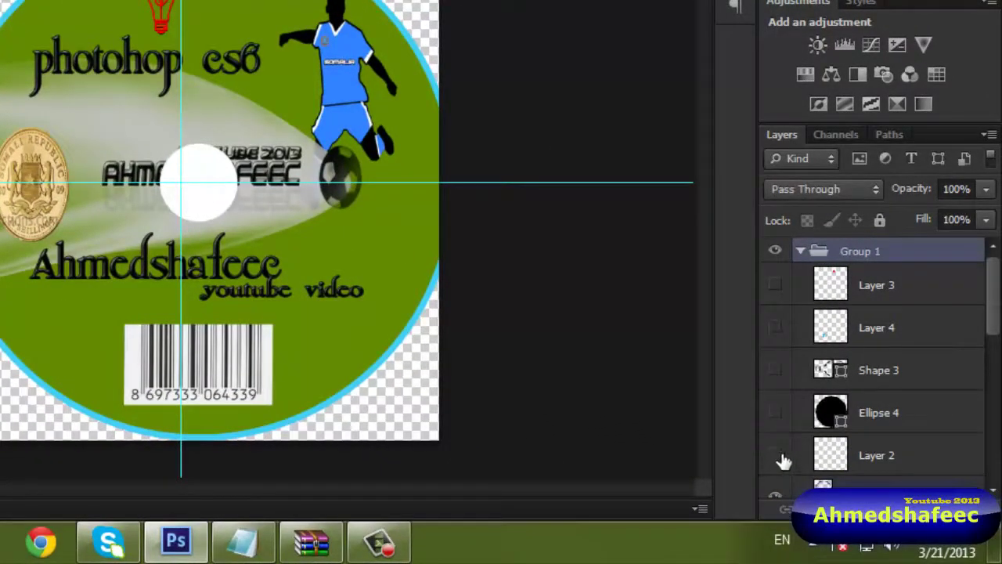
{"action": "scroll", "coordinate": [777, 455], "scroll_direction": "down", "scroll_amount": 2}
{"action": "left_click", "coordinate": [775, 465]}
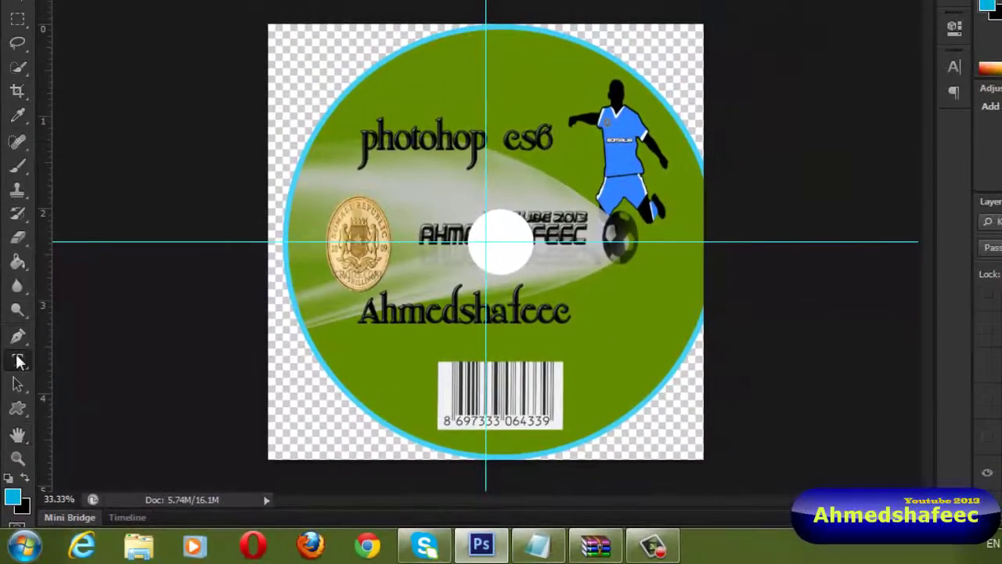
{"action": "left_click", "coordinate": [17, 360]}
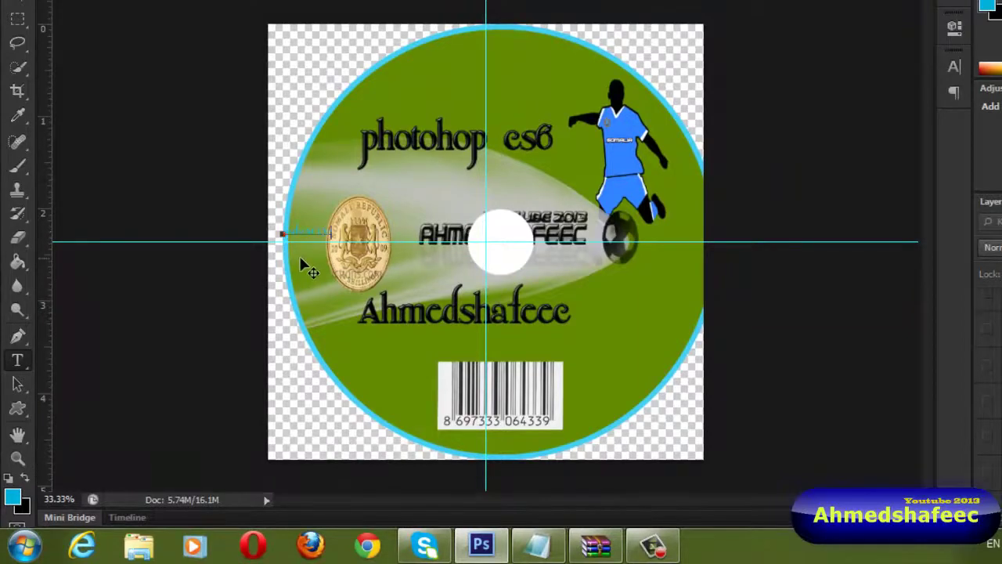
{"action": "left_click_drag", "start_coordinate": [485, 51], "coordinate": [534, 78]}
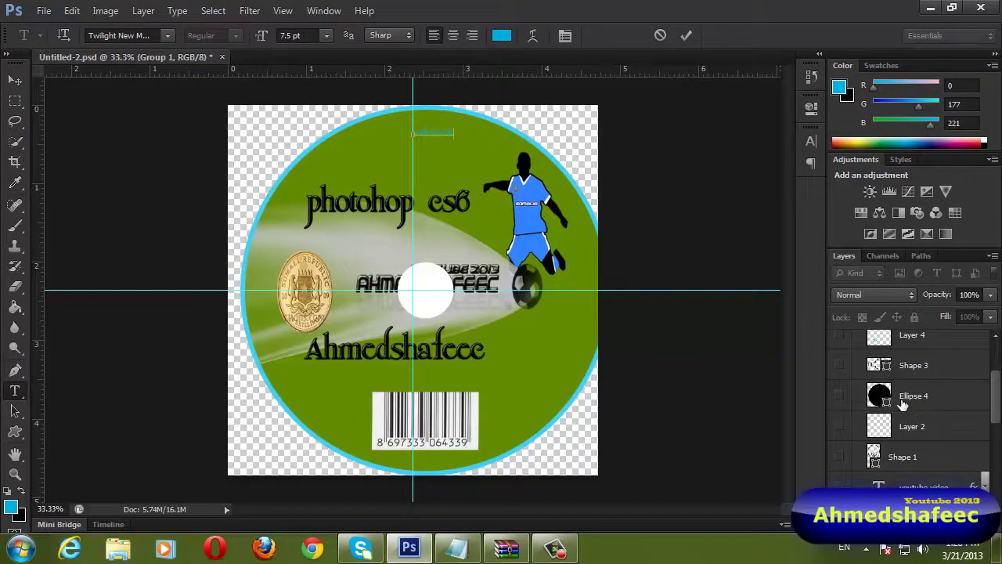
{"action": "left_click", "coordinate": [686, 35]}
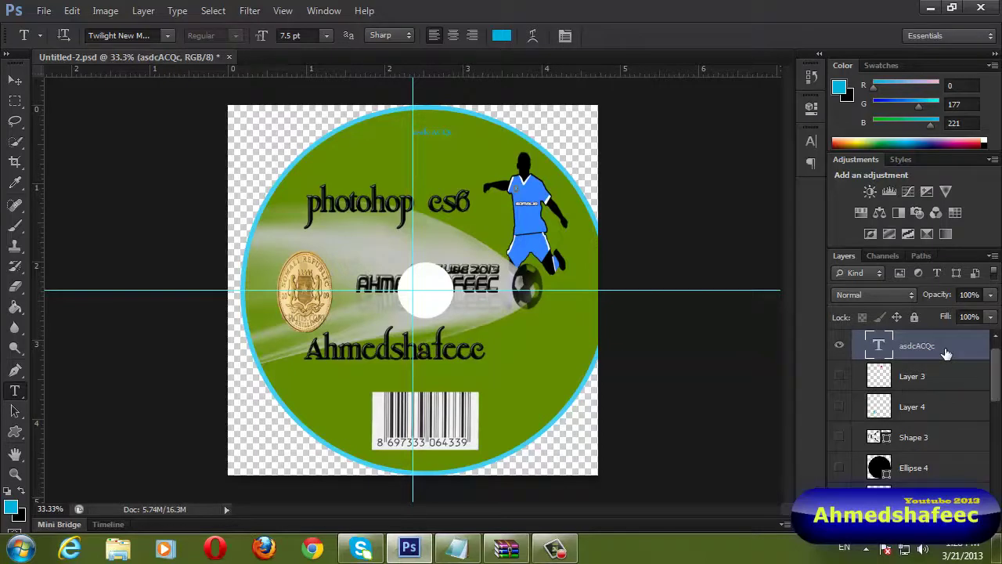
{"action": "key", "text": "Delete"}
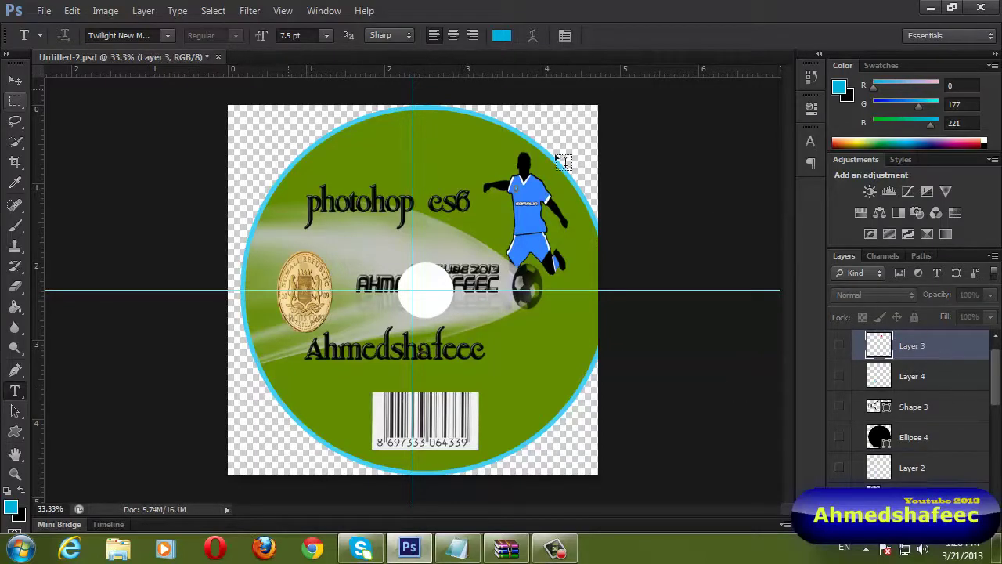
- Turn the trophy, Layer 4, speaker, centre dot and 'youtube video' layers back on
{"action": "left_click", "coordinate": [839, 345]}
{"action": "left_click", "coordinate": [839, 378]}
{"action": "left_click", "coordinate": [840, 406]}
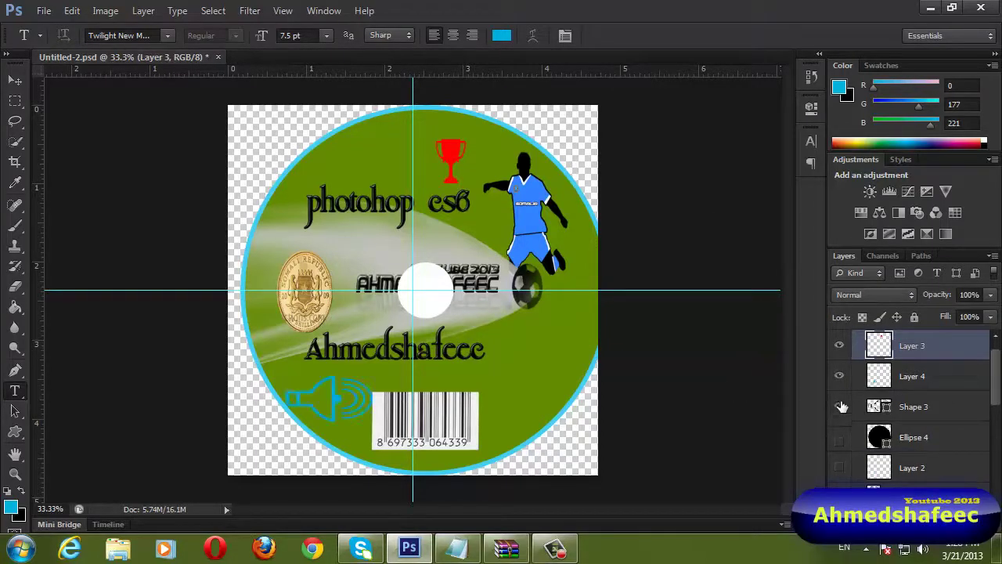
{"action": "left_click", "coordinate": [839, 437]}
{"action": "scroll", "coordinate": [848, 480], "scroll_direction": "down", "scroll_amount": 2}
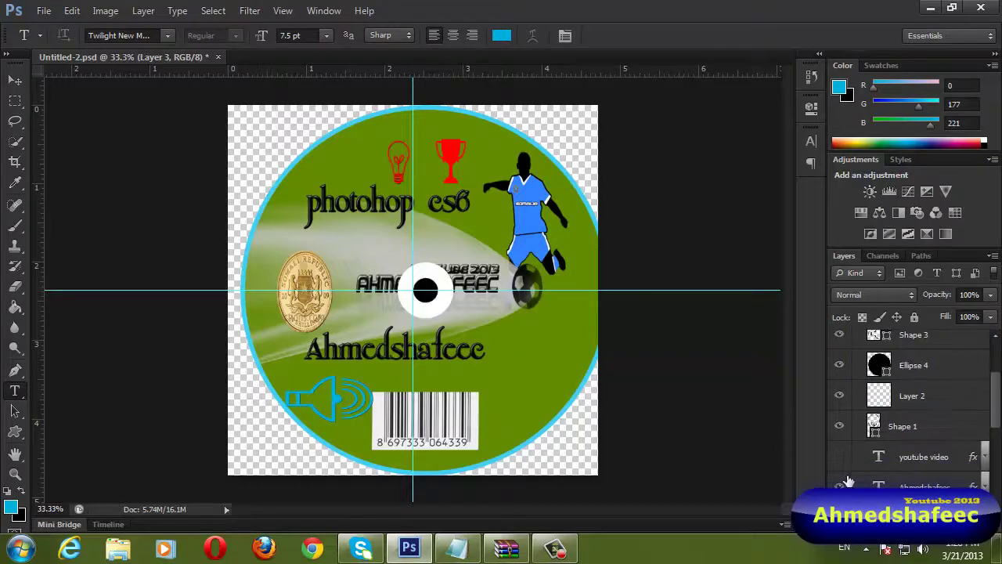
{"action": "left_click", "coordinate": [839, 457]}
{"action": "scroll", "coordinate": [948, 482], "scroll_direction": "down", "scroll_amount": 2}
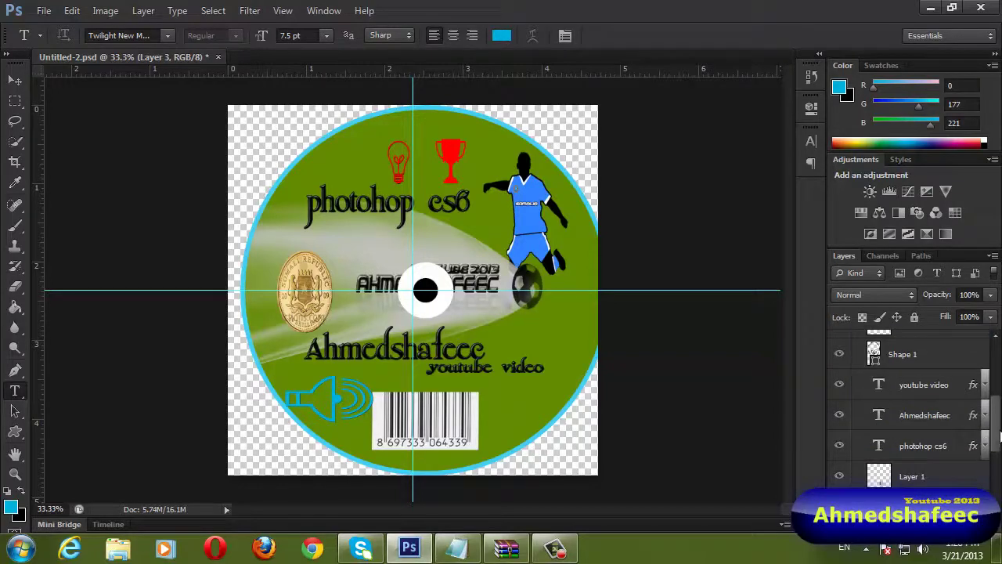
{"action": "left_click_drag", "start_coordinate": [998, 439], "coordinate": [993, 367]}
{"action": "left_click", "coordinate": [839, 339]}
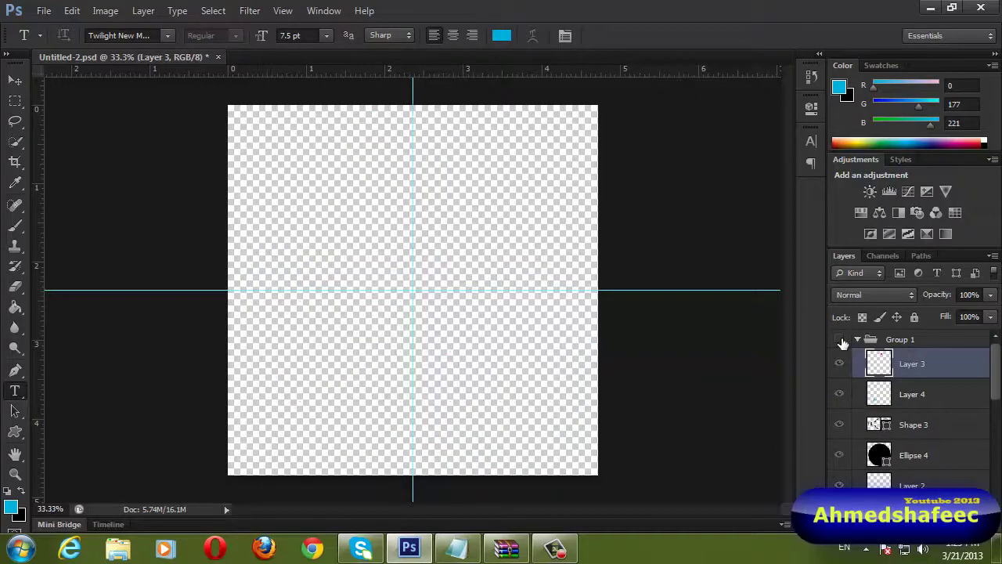
{"action": "left_click", "coordinate": [841, 339]}
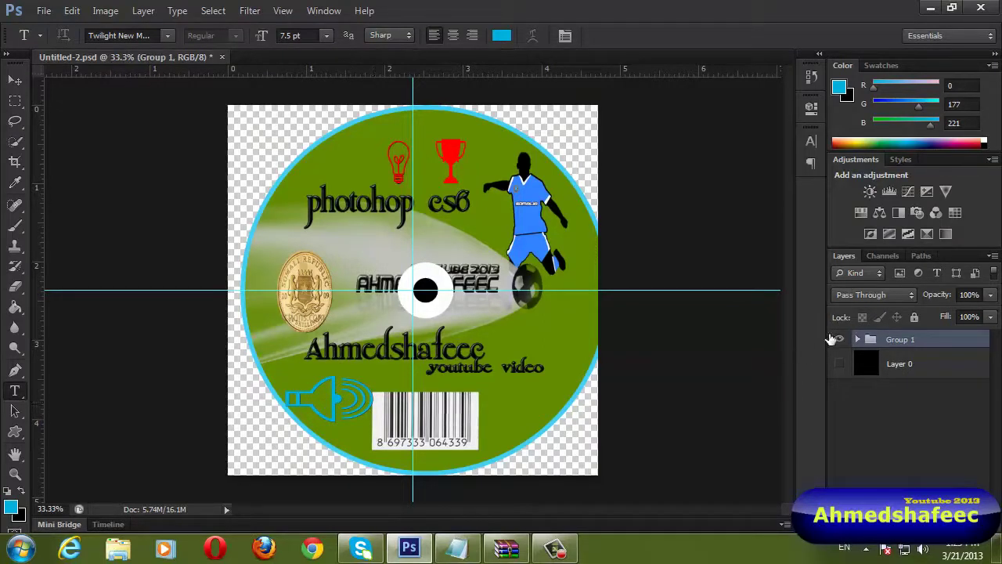
{"action": "left_click", "coordinate": [857, 342]}
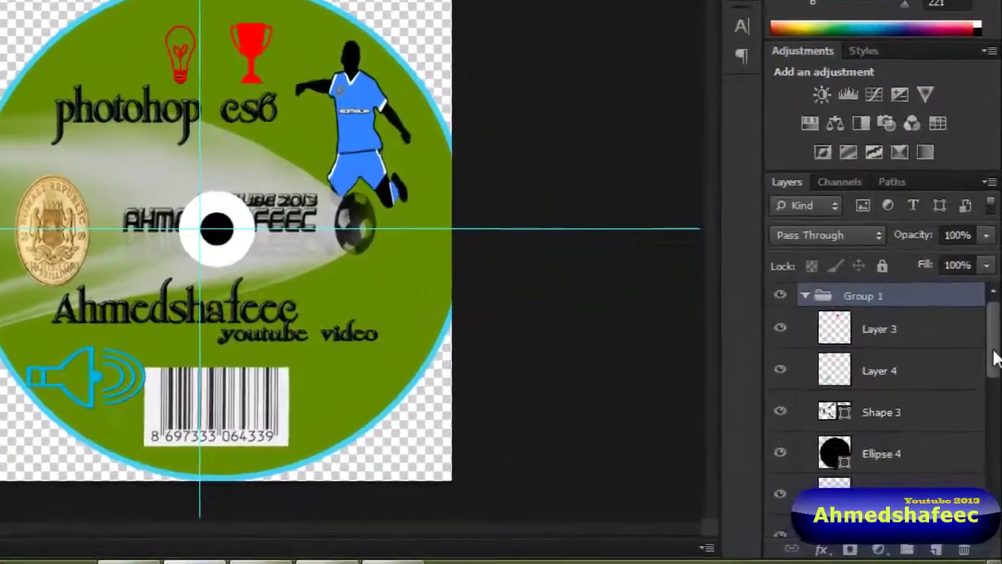
- Delete the speaker layers, Layer 4 and Shape 3, from Group 1
{"action": "scroll", "coordinate": [908, 408], "scroll_direction": "down", "scroll_amount": 5}
{"action": "left_click_drag", "start_coordinate": [993, 477], "coordinate": [991, 313]}
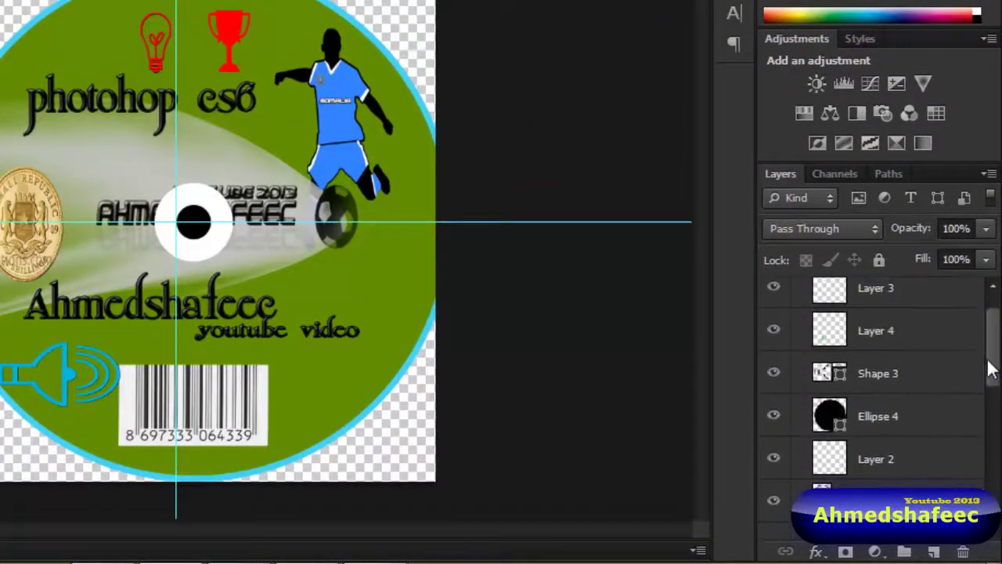
{"action": "left_click", "coordinate": [775, 332]}
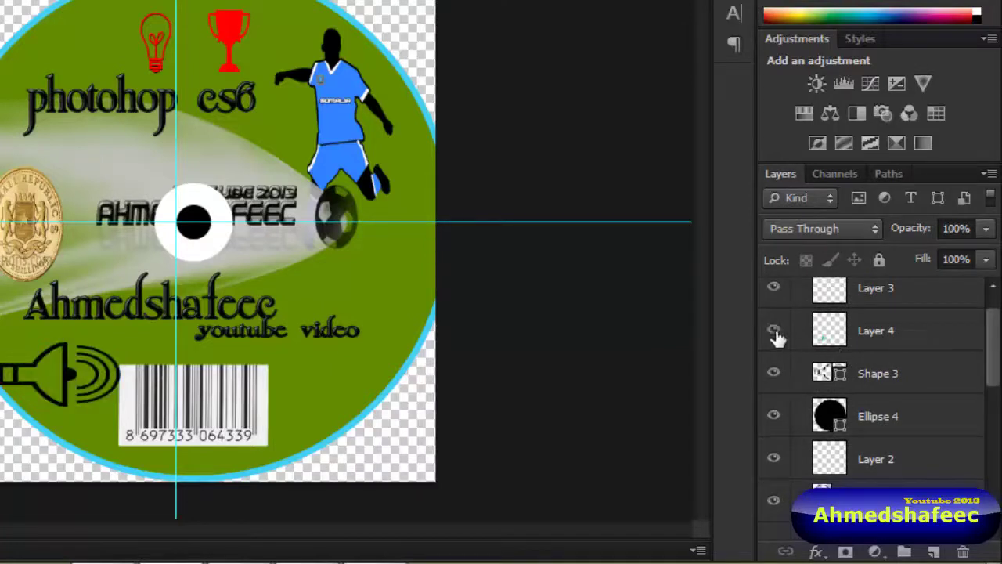
{"action": "left_click", "coordinate": [774, 332]}
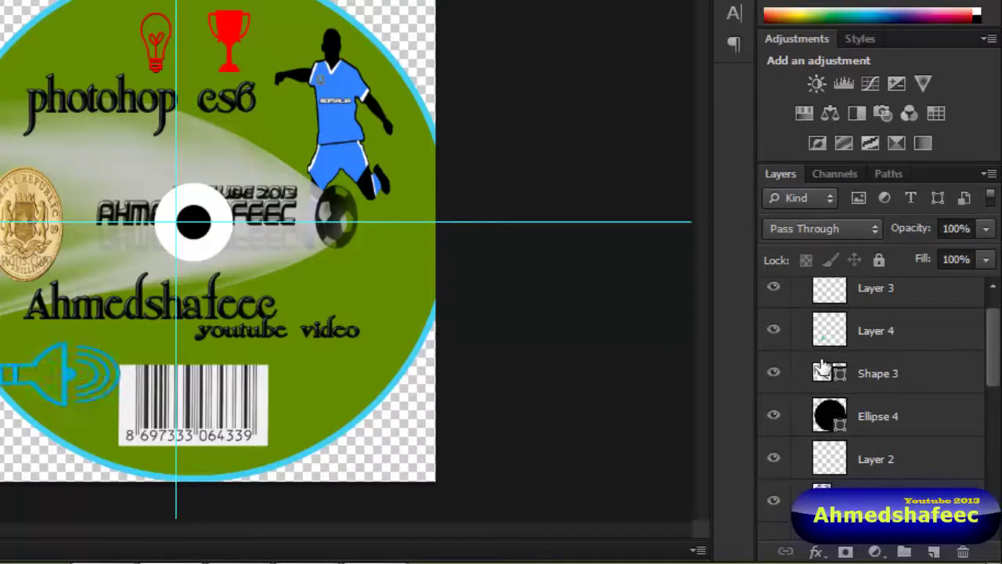
{"action": "left_click", "coordinate": [902, 359], "text": "shift"}
{"action": "left_click", "coordinate": [900, 332]}
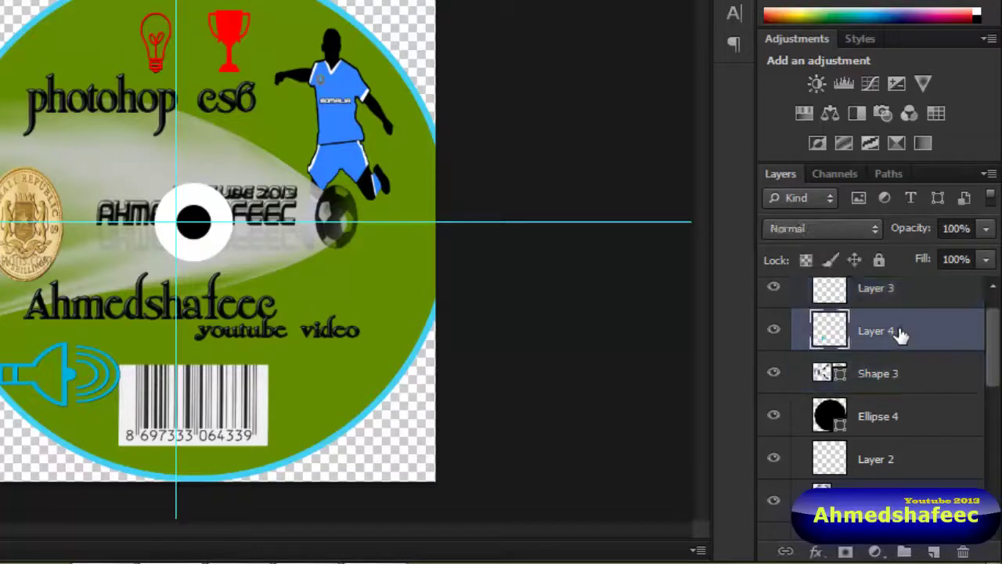
{"action": "left_click", "coordinate": [901, 374]}
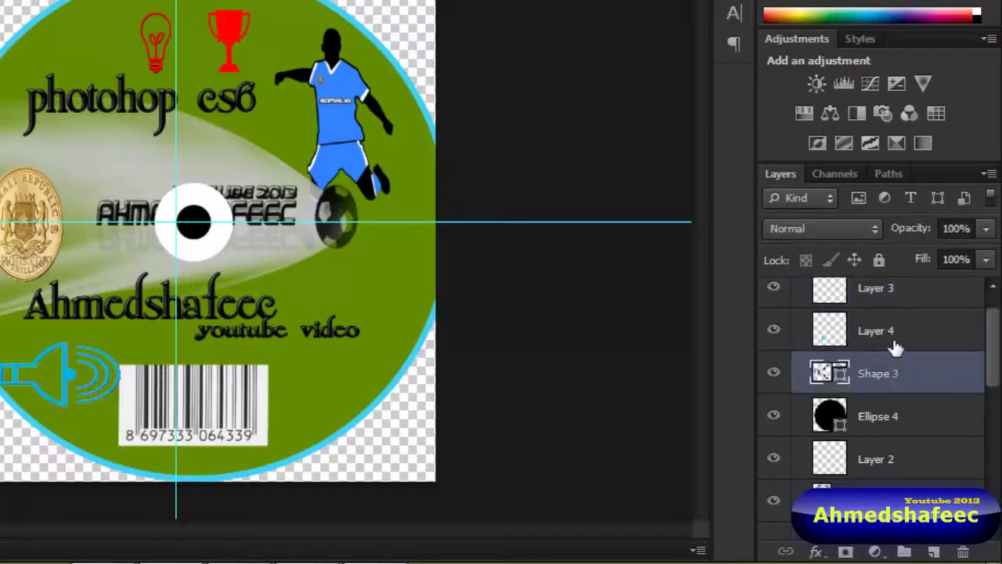
{"action": "left_click", "coordinate": [900, 337], "text": "shift"}
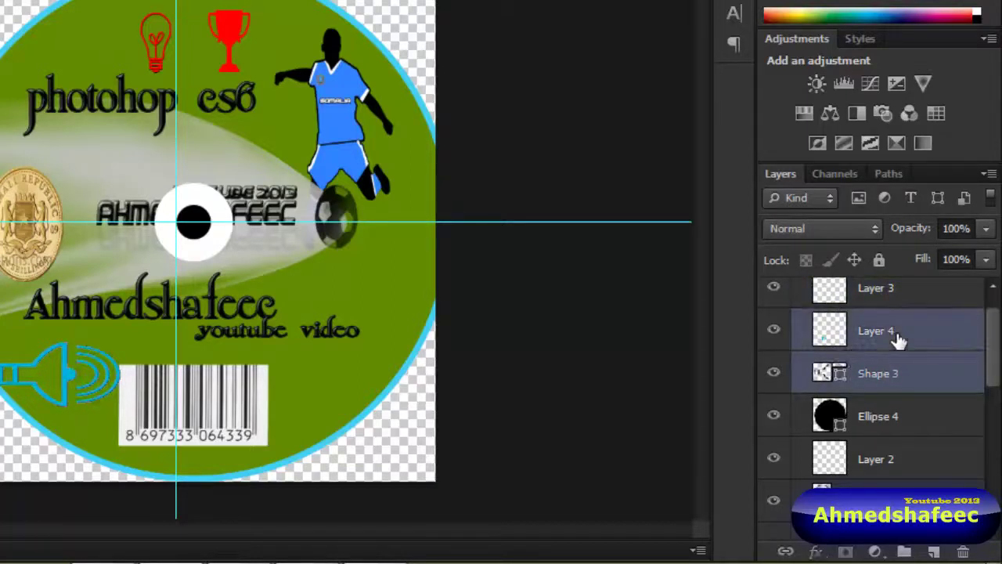
{"action": "key", "text": "Delete"}
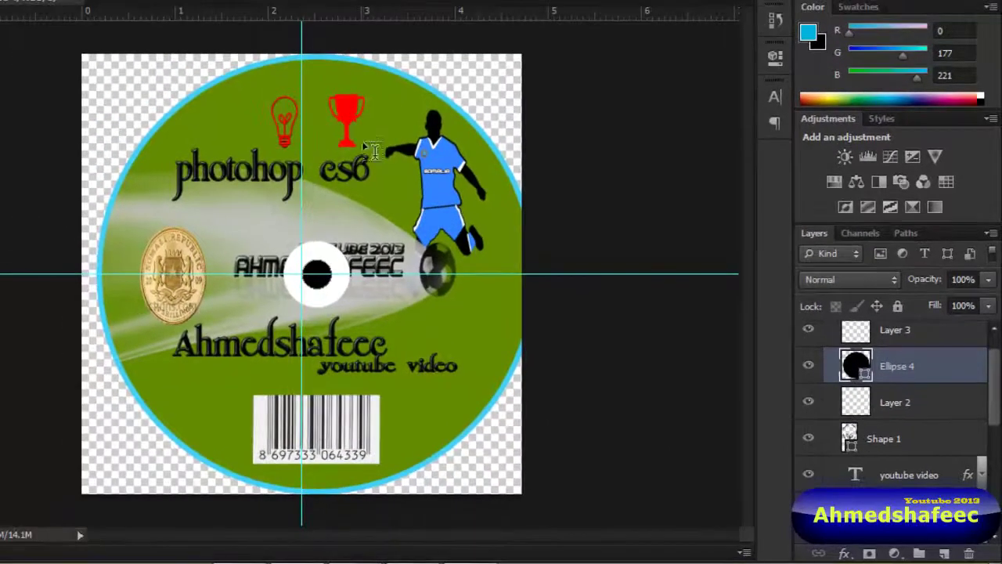
- Centre the black dot in the disc hole, regroup the layers with Ctrl+G, and shift the group left
{"action": "mouse_move", "coordinate": [196, 223]}
{"action": "left_mouse_down"}
{"action": "mouse_move", "coordinate": [174, 212]}
{"action": "mouse_move", "coordinate": [185, 222]}
{"action": "left_mouse_up"}
{"action": "key", "text": "ctrl+alt+a"}
{"action": "key", "text": "ctrl+g"}
{"action": "left_click", "coordinate": [830, 332]}
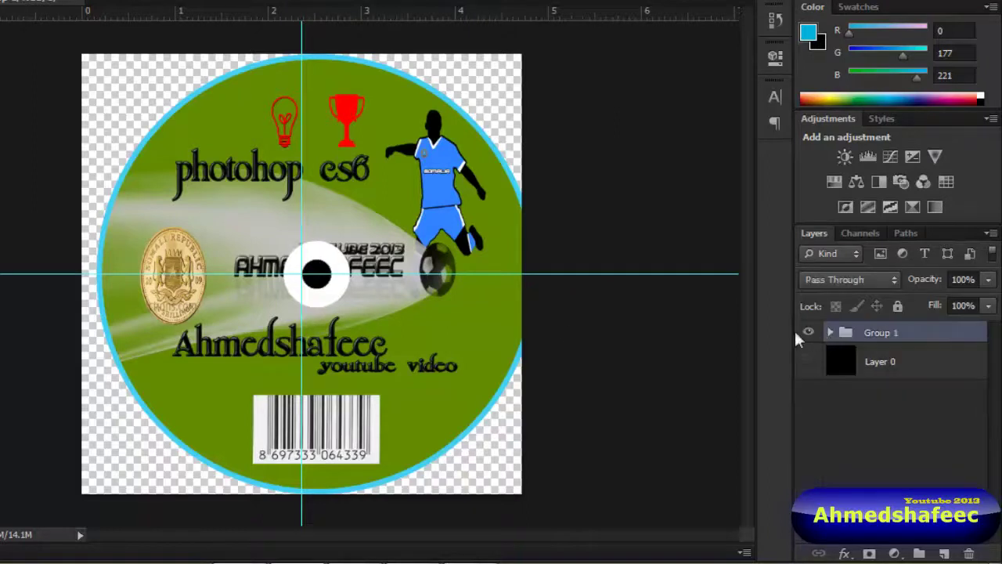
{"action": "mouse_move", "coordinate": [444, 326]}
{"action": "left_mouse_down"}
{"action": "mouse_move", "coordinate": [417, 317]}
{"action": "mouse_move", "coordinate": [429, 316]}
{"action": "left_mouse_up"}
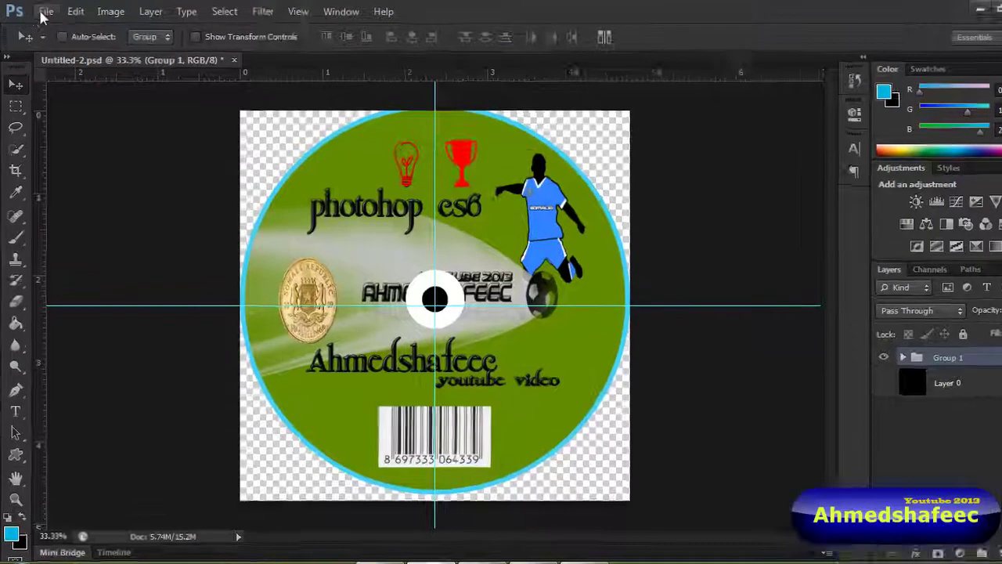
- Open Save As for the CD label, choosing the existing Untitled-2 file as PSD
{"action": "left_click", "coordinate": [44, 10]}
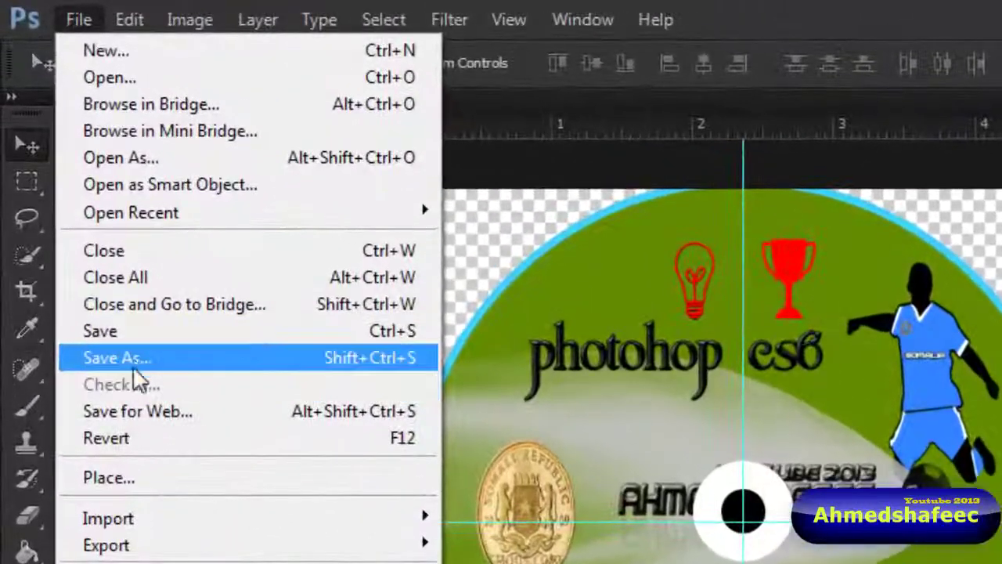
{"action": "left_click", "coordinate": [134, 362]}
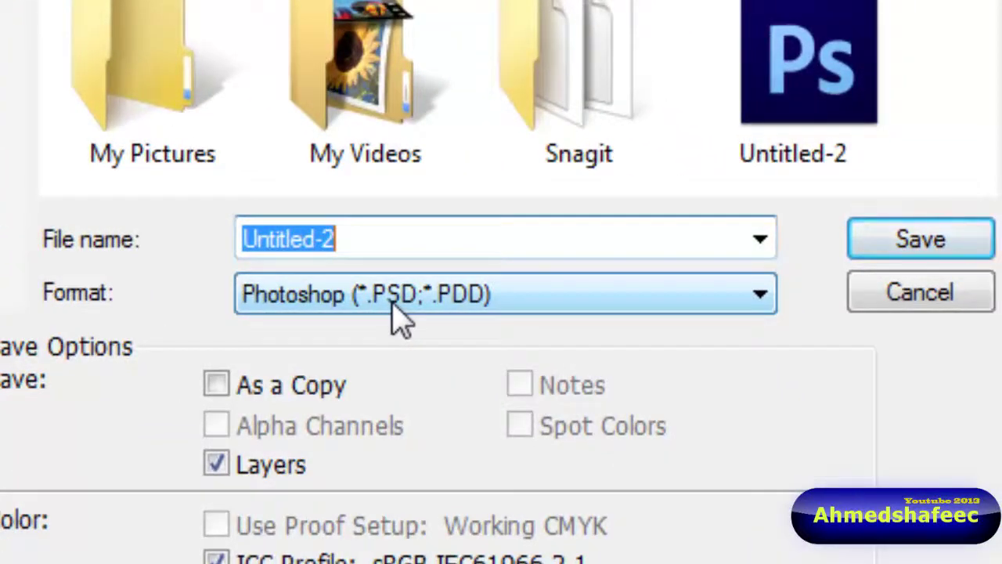
{"action": "left_click", "coordinate": [771, 33]}
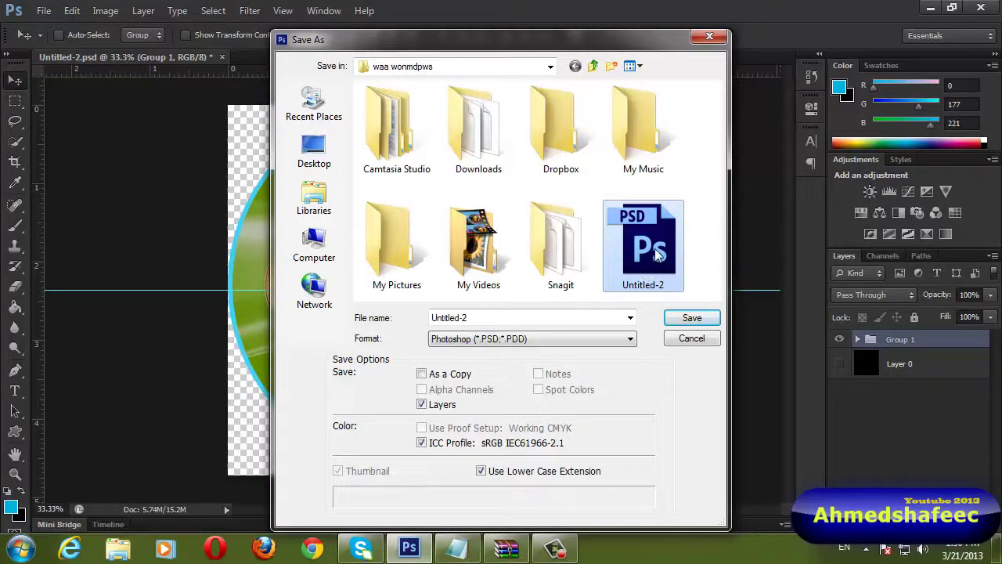
- Cancel the Save As dialog, leaving the Untitled-2 CD label unsaved
{"action": "left_click", "coordinate": [702, 343]}
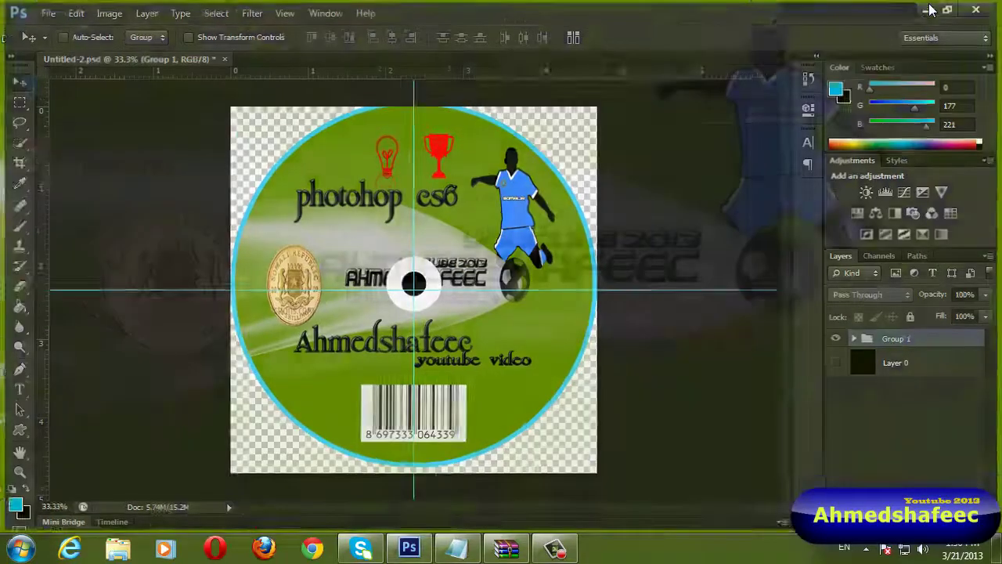